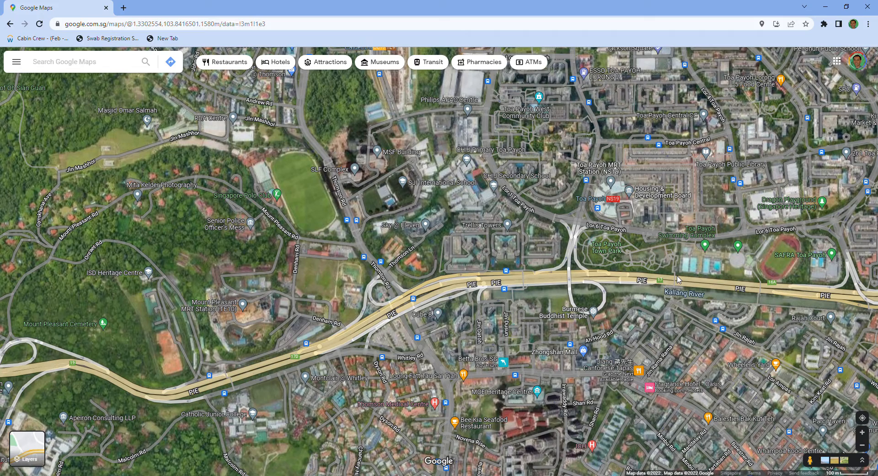
- Start a distance measurement beside the Trellis Twrs bus stop on the north side of the PIE
{"action": "scroll", "coordinate": [678, 279], "scroll_direction": "down", "scroll_amount": 2}
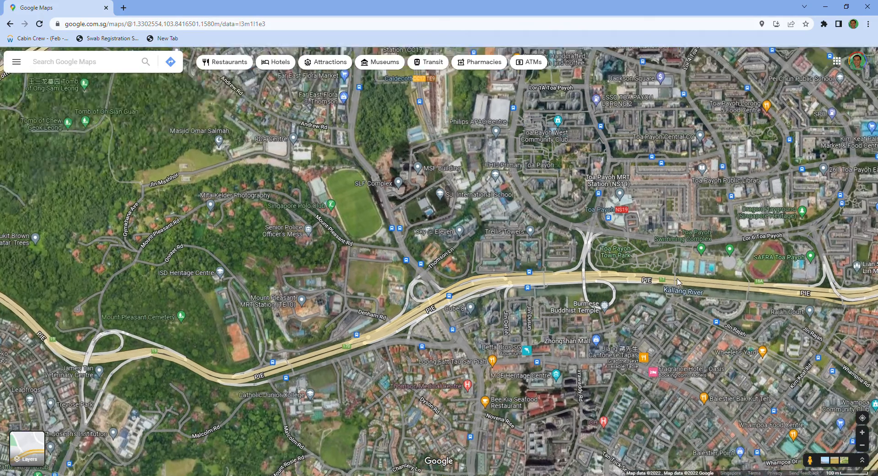
{"action": "left_click_drag", "start_coordinate": [582, 178], "coordinate": [665, 206]}
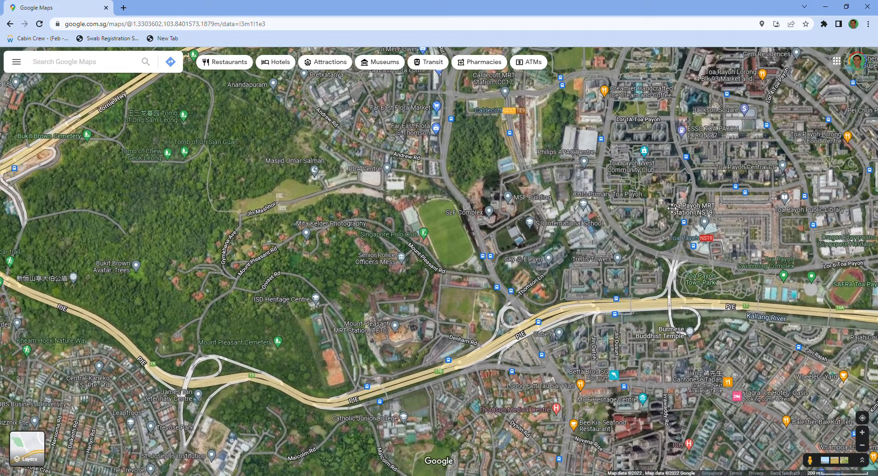
{"action": "scroll", "coordinate": [686, 303], "scroll_direction": "up", "scroll_amount": 1}
{"action": "scroll", "coordinate": [686, 303], "scroll_direction": "up", "scroll_amount": 1}
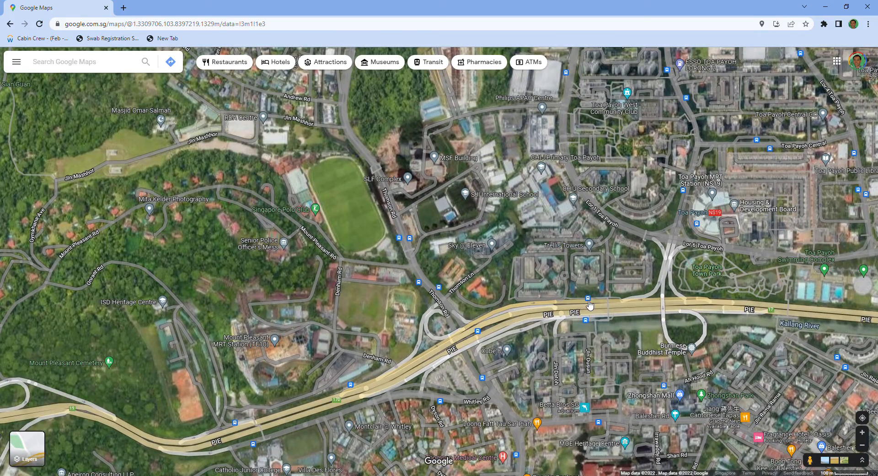
{"action": "mouse_move", "coordinate": [589, 305]}
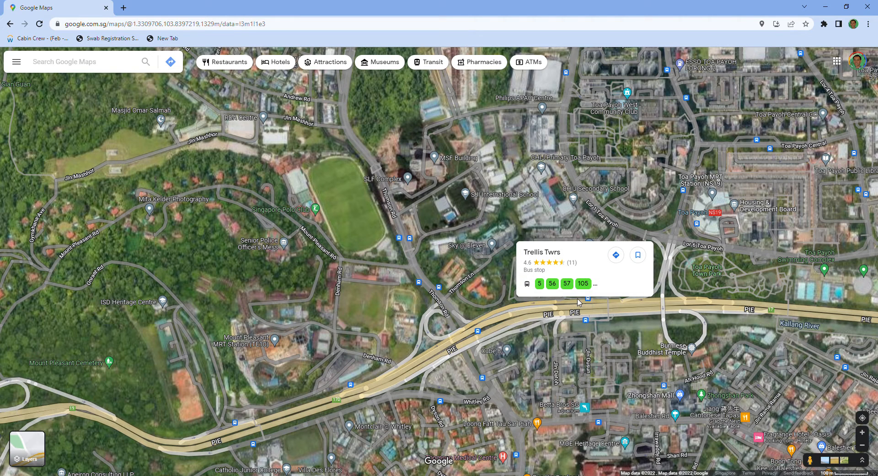
{"action": "right_click", "coordinate": [579, 299]}
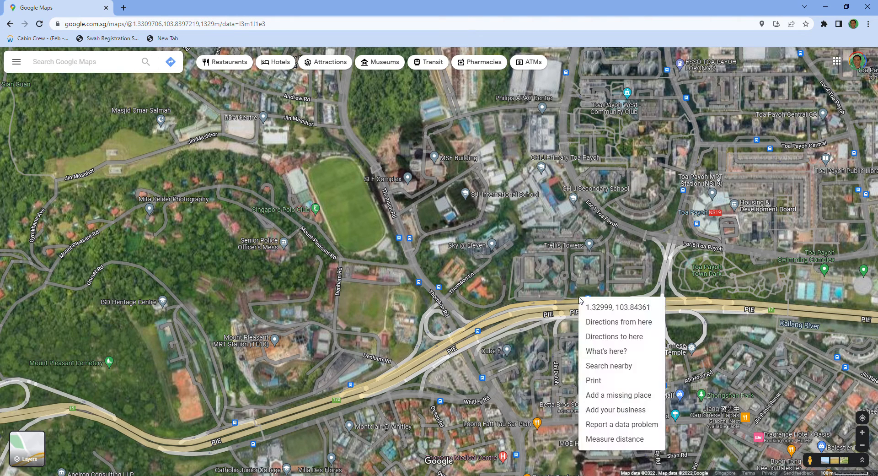
{"action": "left_click", "coordinate": [608, 440]}
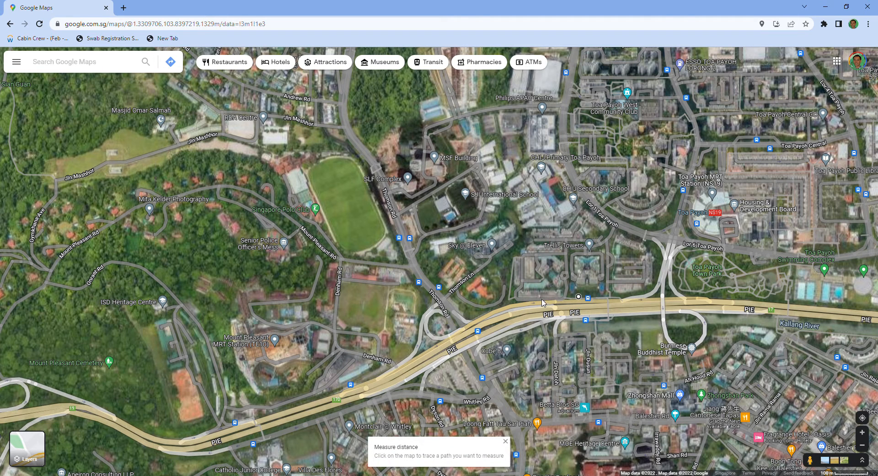
- Trace the measured path west beside the PIE from the Trellis Twrs bus stop to Thomson Rd
{"action": "left_click", "coordinate": [515, 300]}
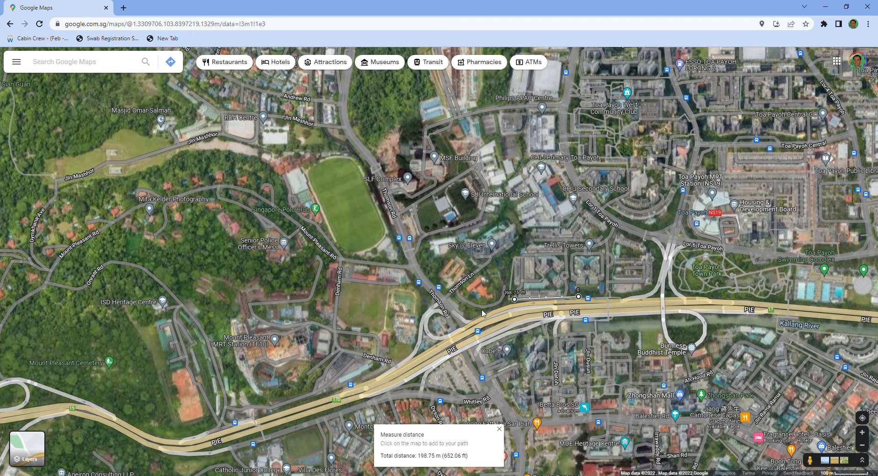
{"action": "left_click", "coordinate": [475, 315]}
{"action": "left_click", "coordinate": [455, 310]}
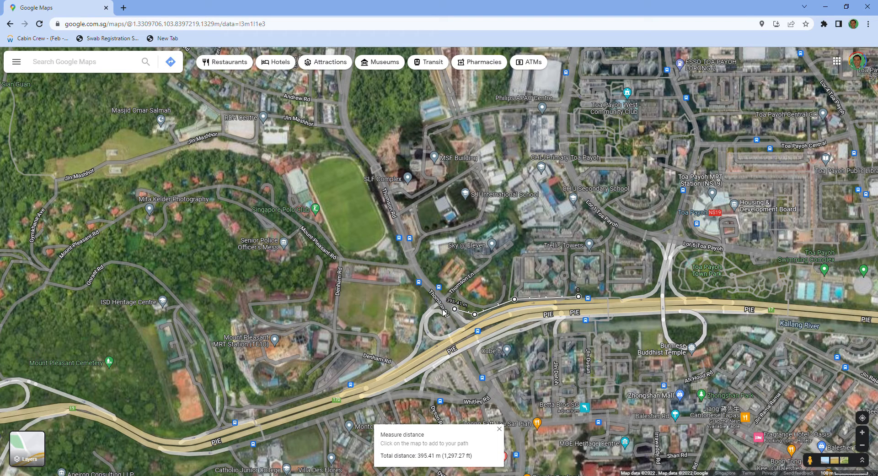
{"action": "left_click", "coordinate": [438, 307]}
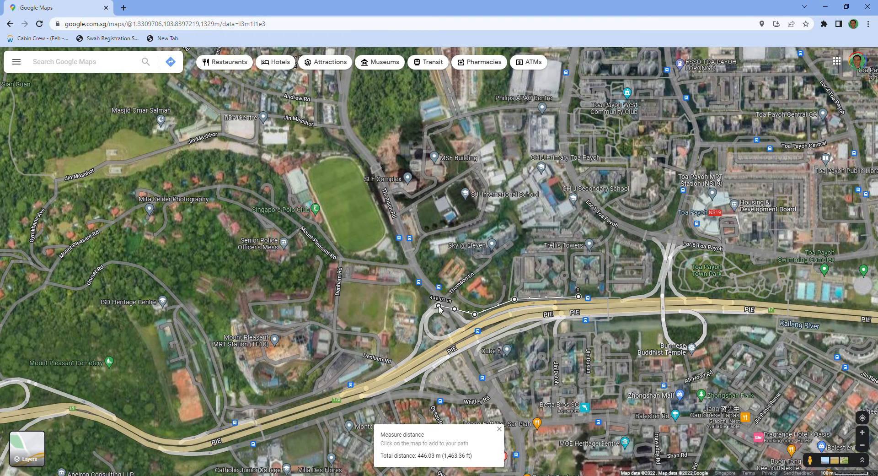
- Extend the measured path north along Thomson Rd, past the Singapore Polo Club field
{"action": "left_click", "coordinate": [415, 277]}
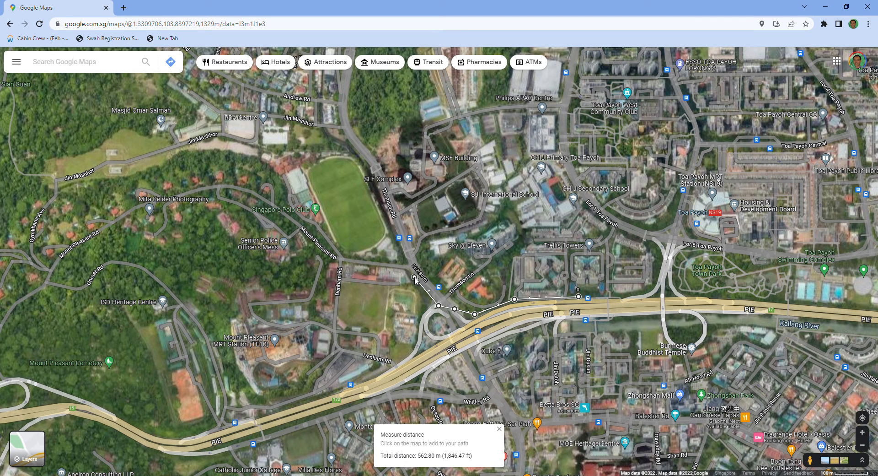
{"action": "left_click", "coordinate": [403, 255]}
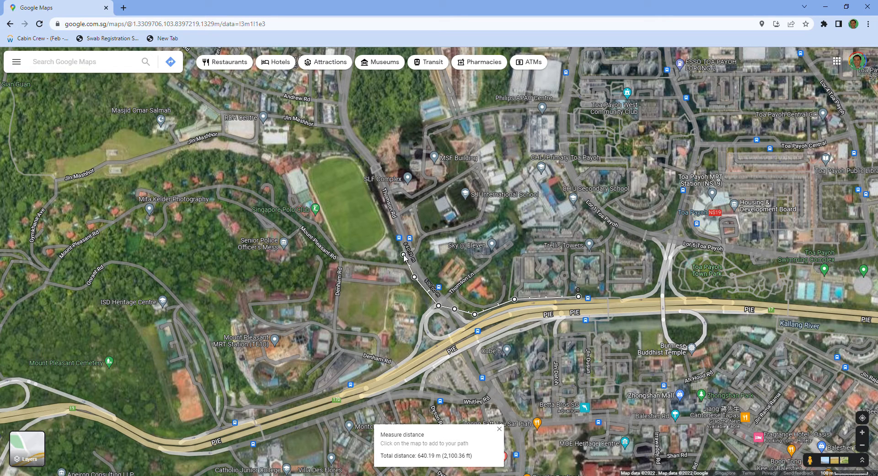
{"action": "left_click", "coordinate": [392, 225]}
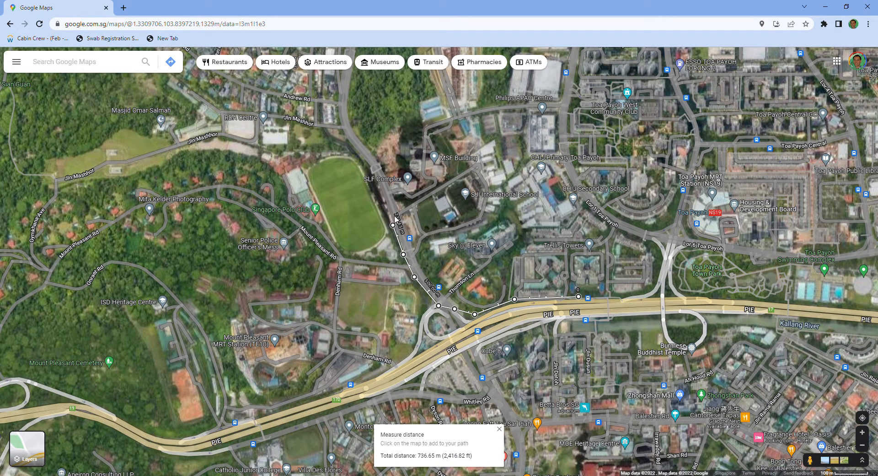
{"action": "left_click", "coordinate": [381, 193]}
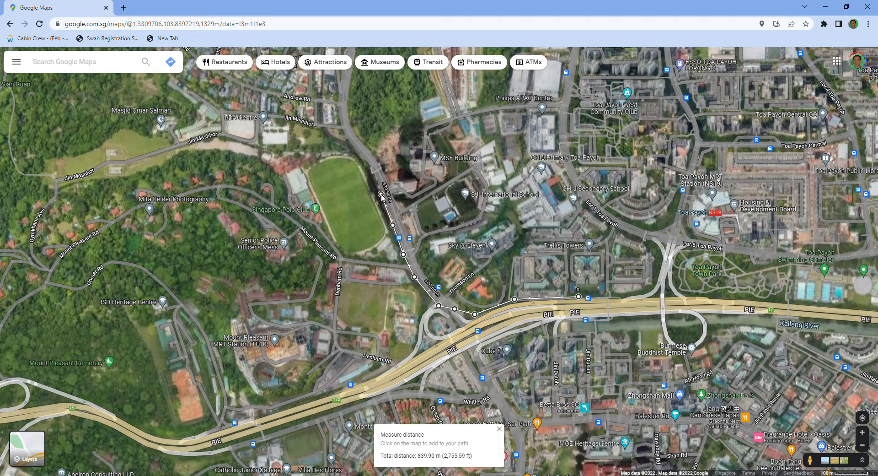
{"action": "left_click", "coordinate": [372, 173]}
- Continue the measured path up Thomson Rd to the Jln Mashhor junction and a short way west along Jln Mashhor
{"action": "left_click_drag", "start_coordinate": [403, 103], "coordinate": [487, 210]}
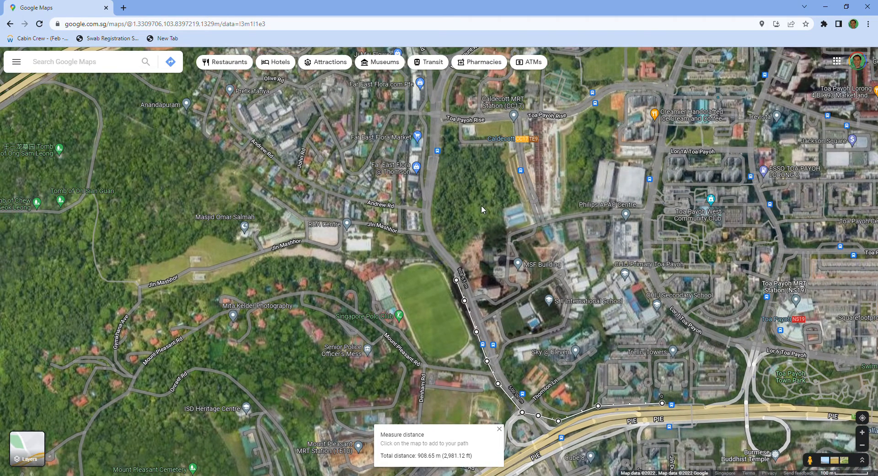
{"action": "left_click", "coordinate": [432, 248]}
{"action": "scroll", "coordinate": [489, 229], "scroll_direction": "up", "scroll_amount": 2}
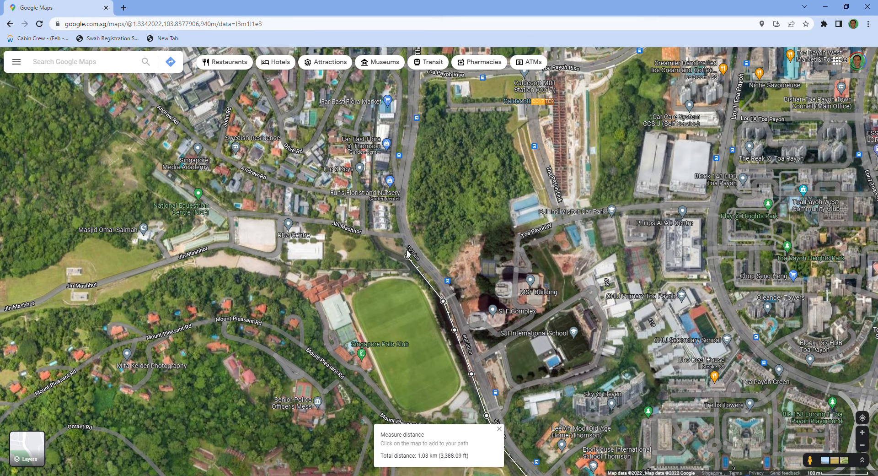
{"action": "left_click", "coordinate": [400, 237]}
{"action": "scroll", "coordinate": [448, 151], "scroll_direction": "down", "scroll_amount": 1}
{"action": "scroll", "coordinate": [449, 154], "scroll_direction": "down", "scroll_amount": 1}
{"action": "left_click_drag", "start_coordinate": [459, 150], "coordinate": [501, 279]}
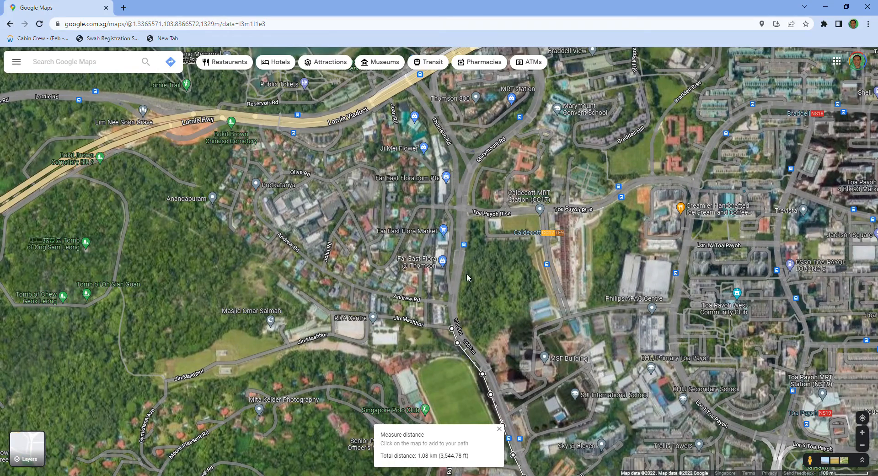
{"action": "scroll", "coordinate": [466, 274], "scroll_direction": "up", "scroll_amount": 1}
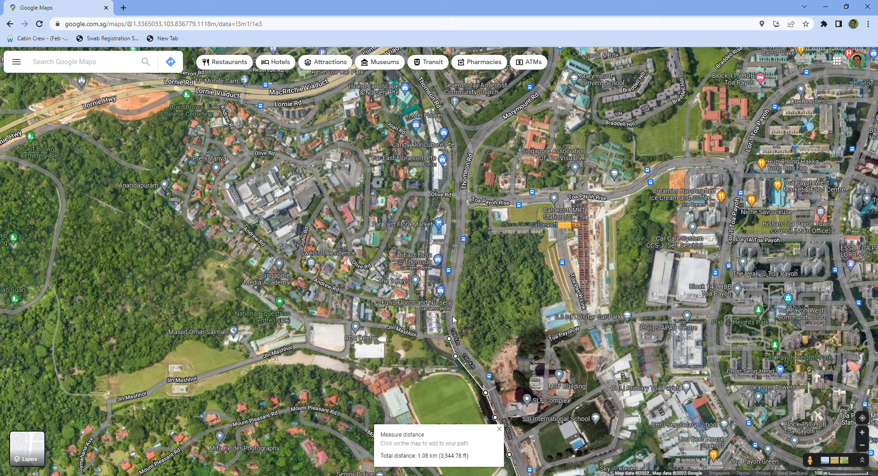
{"action": "left_click", "coordinate": [416, 333]}
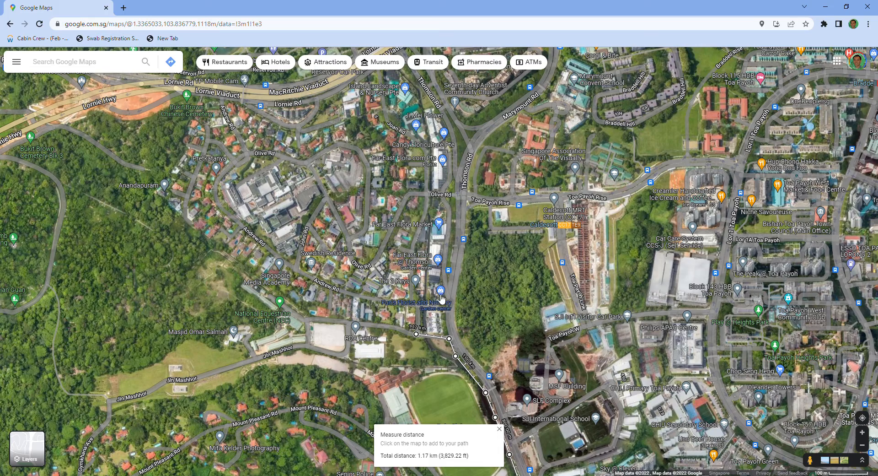
- Extend the measured path north from Jln Mashhor, past Andrew Rd and the Far East Flora shops, up Joan Rd towards Lornie Viaduct
{"action": "scroll", "coordinate": [428, 308], "scroll_direction": "down", "scroll_amount": 1}
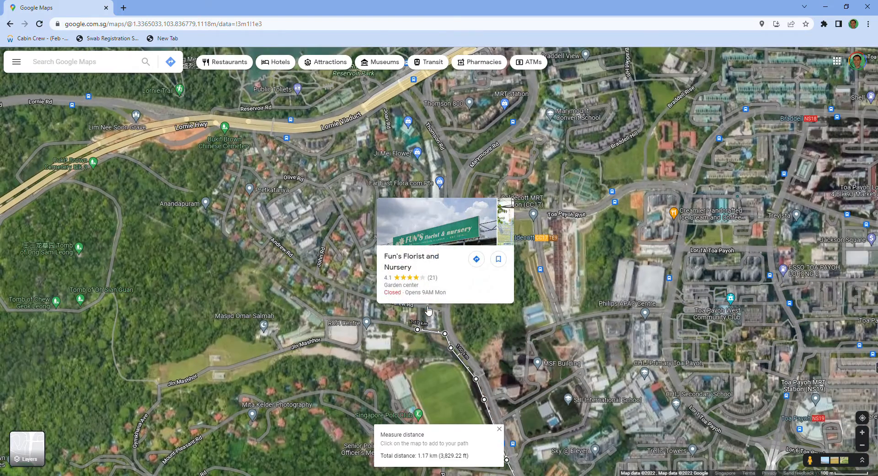
{"action": "left_click", "coordinate": [415, 271]}
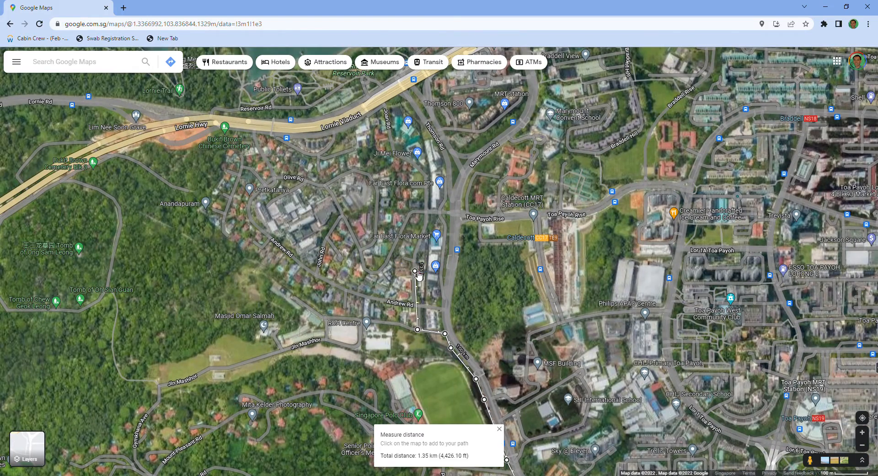
{"action": "left_click", "coordinate": [421, 235]}
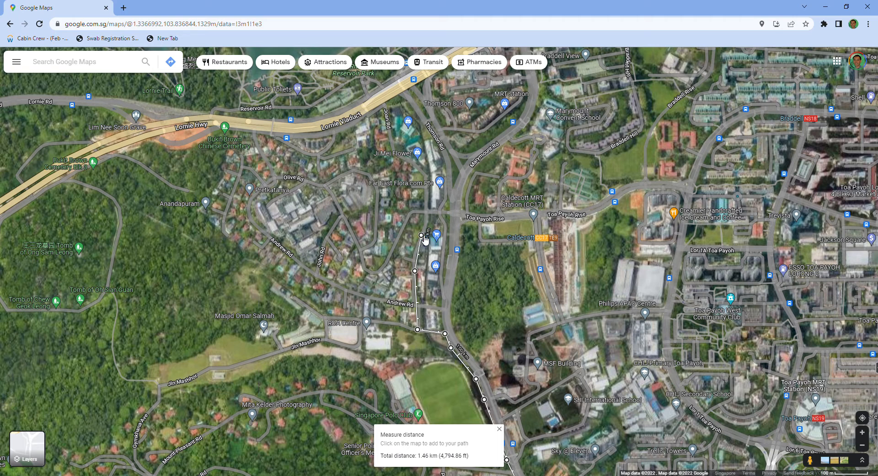
{"action": "left_click", "coordinate": [428, 211]}
{"action": "left_click", "coordinate": [427, 180]}
{"action": "left_click", "coordinate": [407, 159]}
{"action": "left_click", "coordinate": [396, 154]}
{"action": "left_click", "coordinate": [383, 105]}
- Carry the measured path across the Lornie Viaduct and Lornie Rd into MacRitchie Reservoir Park
{"action": "left_click_drag", "start_coordinate": [574, 146], "coordinate": [586, 282]}
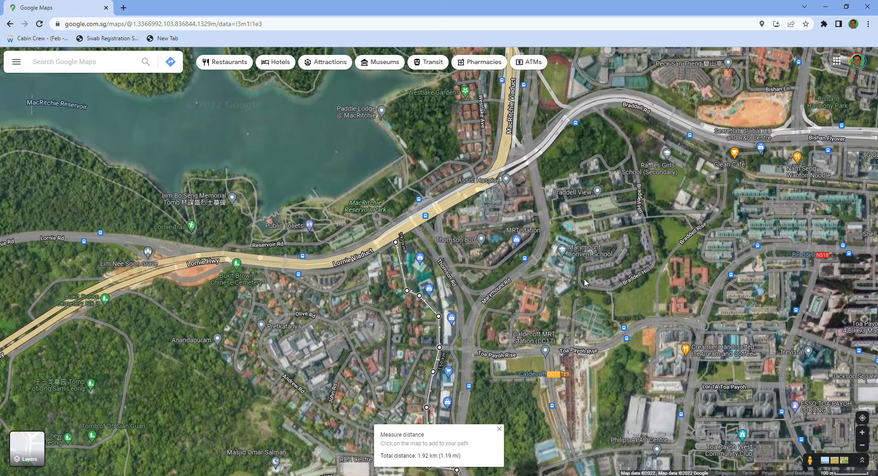
{"action": "left_click", "coordinate": [414, 234]}
{"action": "left_click", "coordinate": [398, 213]}
{"action": "mouse_move", "coordinate": [382, 213]}
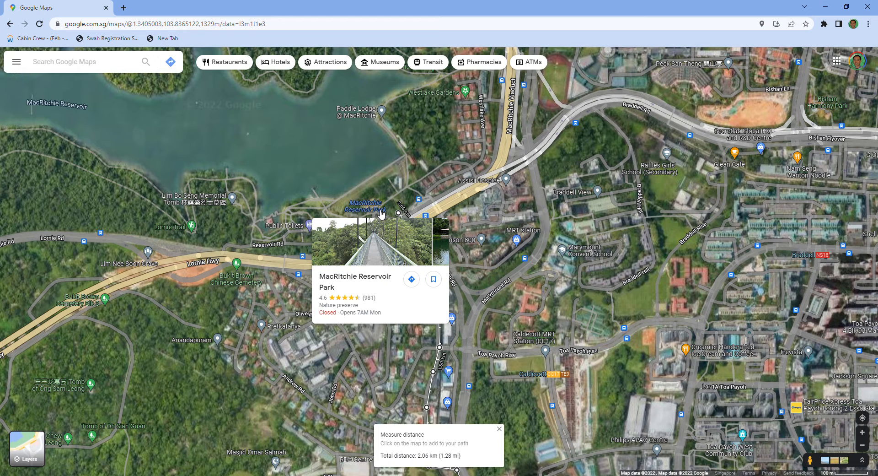
{"action": "left_click", "coordinate": [374, 209]}
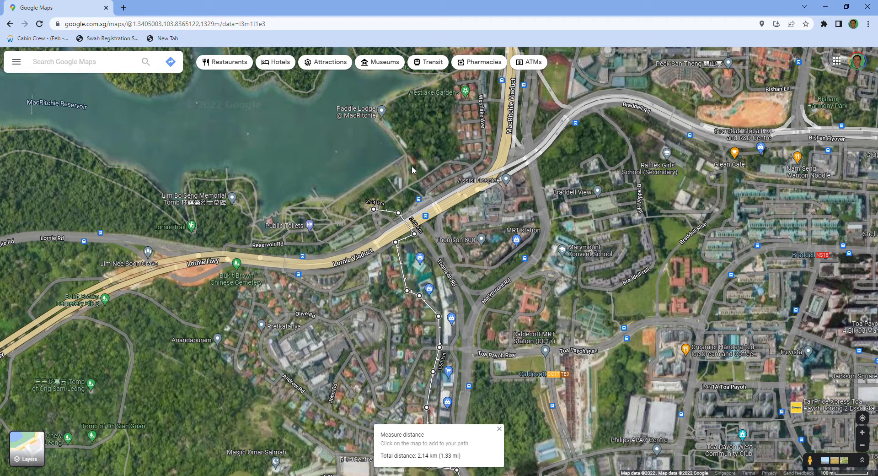
- Extend the measured path west through MacRitchie Reservoir Park along the shore, past the public toilets
{"action": "left_click", "coordinate": [338, 201]}
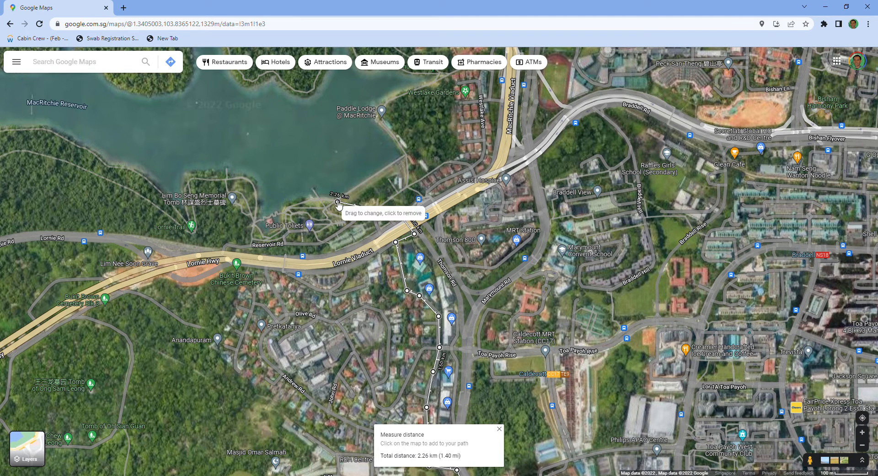
{"action": "left_click", "coordinate": [315, 198]}
{"action": "left_click", "coordinate": [292, 205]}
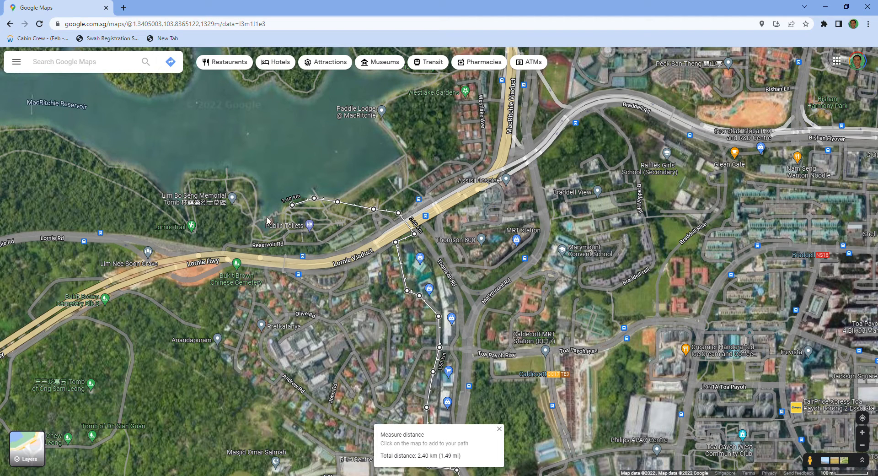
{"action": "left_click", "coordinate": [252, 221]}
- Trace the measured path around the small headland west of the reservoir park and down to the Lornie Trail marker
{"action": "scroll", "coordinate": [292, 194], "scroll_direction": "up", "scroll_amount": 1}
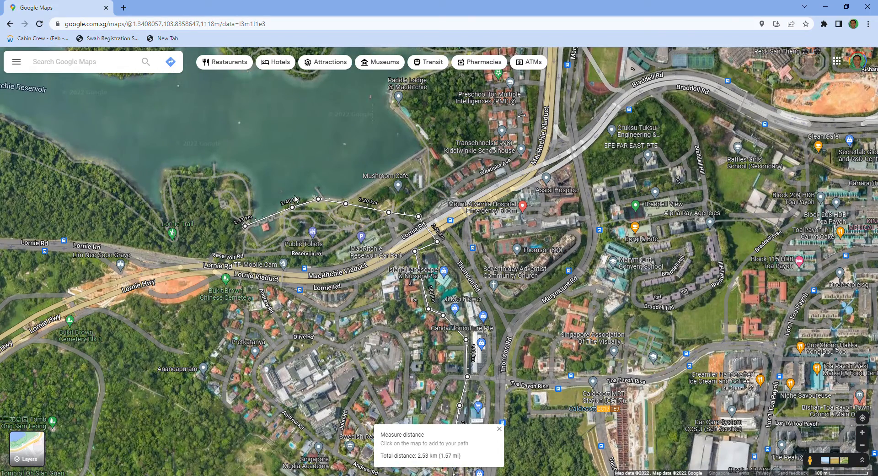
{"action": "left_click", "coordinate": [247, 193]}
{"action": "left_click", "coordinate": [235, 173]}
{"action": "left_click", "coordinate": [212, 177]}
{"action": "left_click", "coordinate": [183, 175]}
{"action": "left_click", "coordinate": [170, 177]}
{"action": "left_click", "coordinate": [170, 192]}
{"action": "left_click", "coordinate": [173, 209]}
{"action": "mouse_move", "coordinate": [178, 246]}
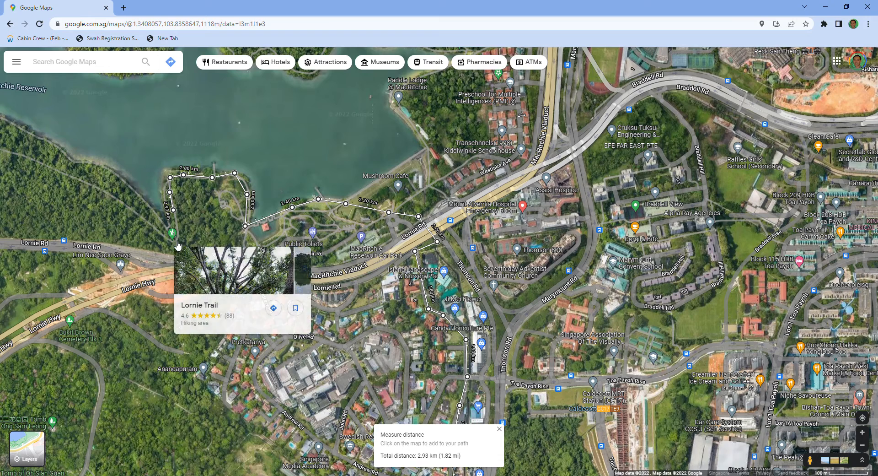
{"action": "left_click", "coordinate": [174, 240]}
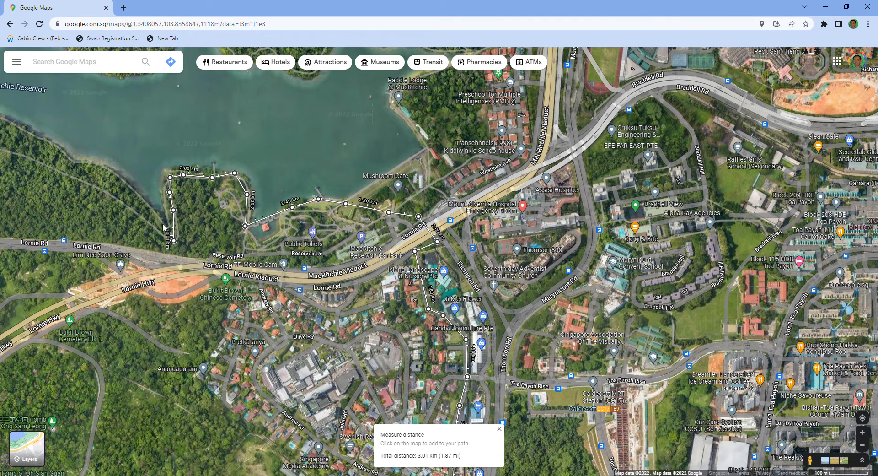
- Extend the measured path northwest from the Lornie Trail marker along the southern shore of MacRitchie Reservoir
{"action": "left_click", "coordinate": [161, 219]}
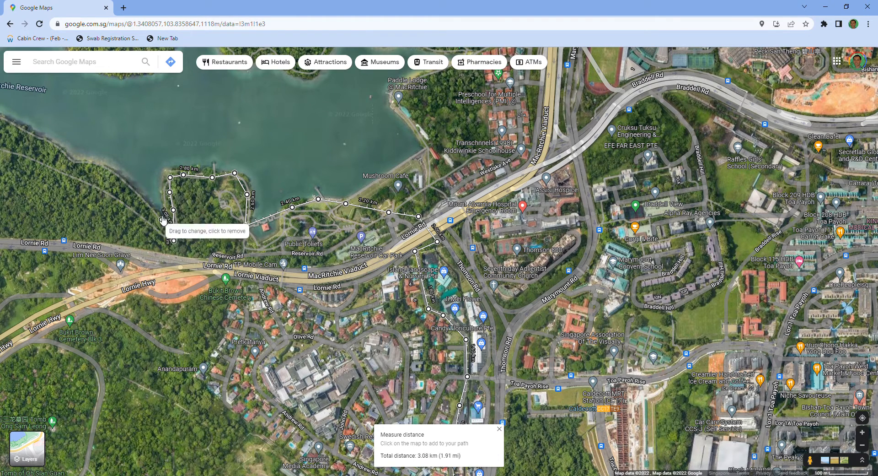
{"action": "left_click", "coordinate": [136, 193]}
{"action": "left_click", "coordinate": [115, 173]}
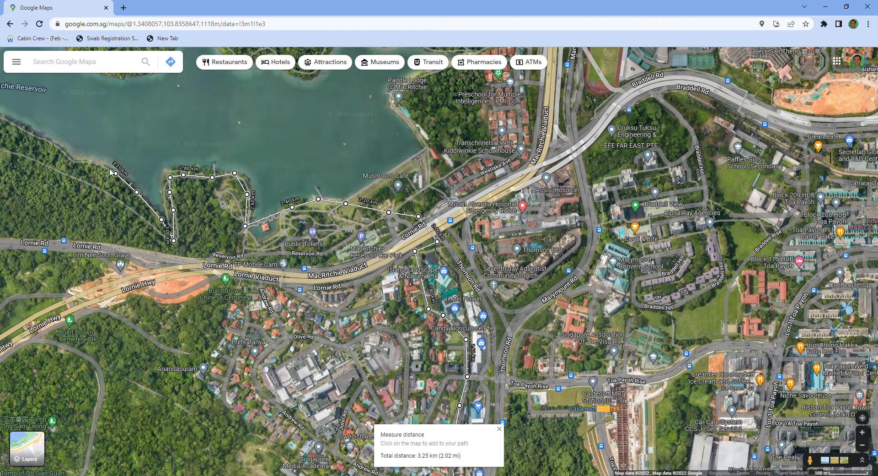
{"action": "left_click", "coordinate": [89, 161]}
{"action": "left_click_drag", "start_coordinate": [149, 125], "coordinate": [333, 201]}
{"action": "left_click", "coordinate": [248, 231]}
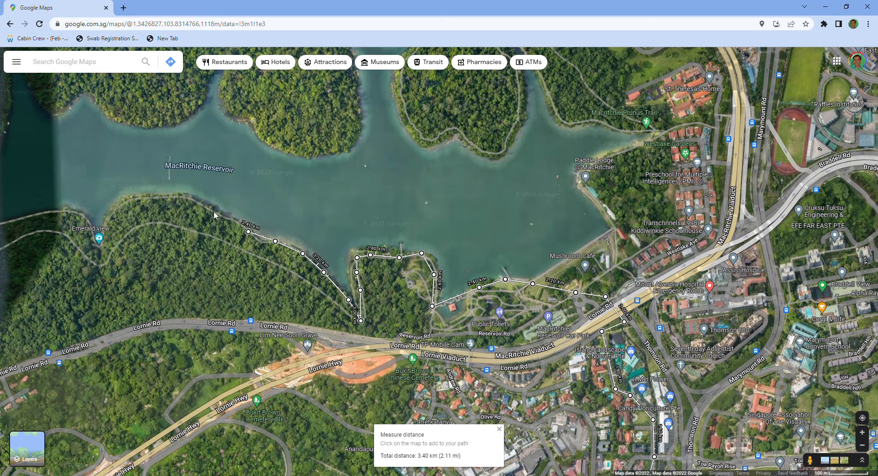
- Continue the measured path west along the reservoir's southern shore and around the bend to the Emerald view scenic spot
{"action": "left_click", "coordinate": [188, 197]}
{"action": "left_click", "coordinate": [153, 197]}
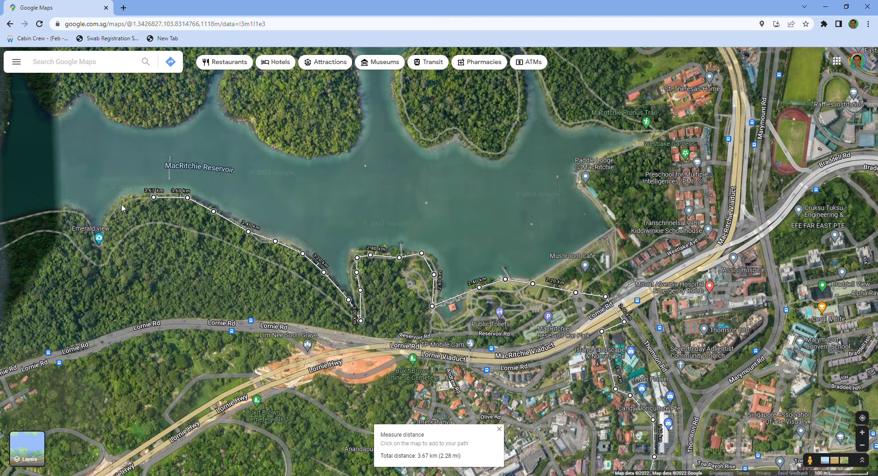
{"action": "left_click", "coordinate": [118, 207]}
{"action": "left_click", "coordinate": [107, 222]}
{"action": "mouse_move", "coordinate": [100, 241]}
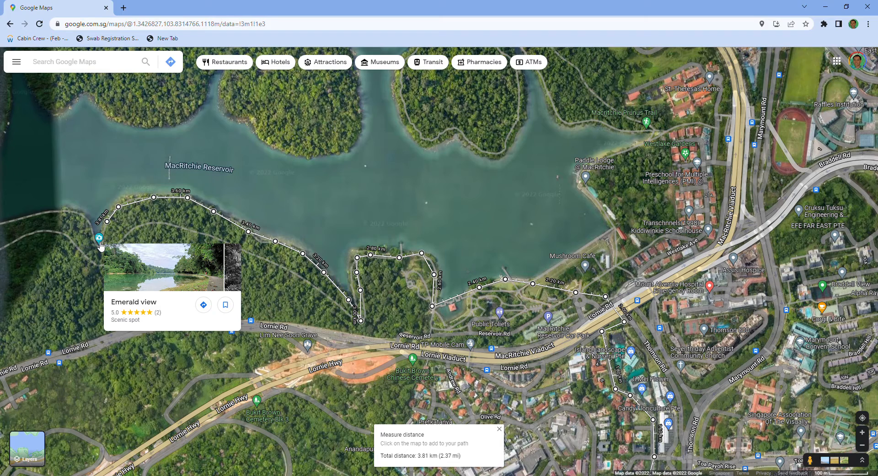
{"action": "left_click", "coordinate": [97, 242]}
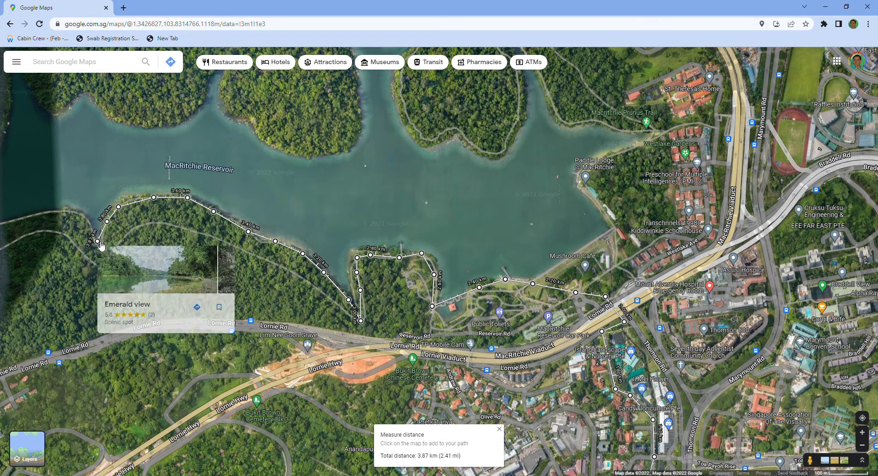
{"action": "left_click_drag", "start_coordinate": [101, 242], "coordinate": [153, 269]}
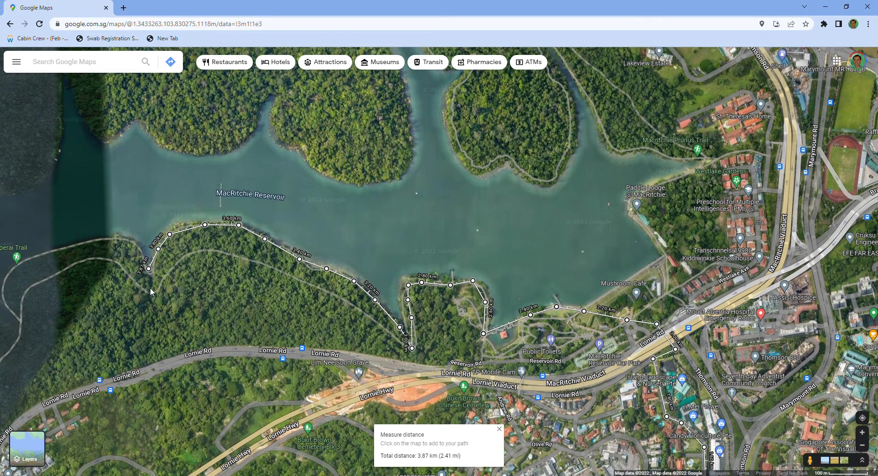
{"action": "left_click_drag", "start_coordinate": [226, 294], "coordinate": [314, 308]}
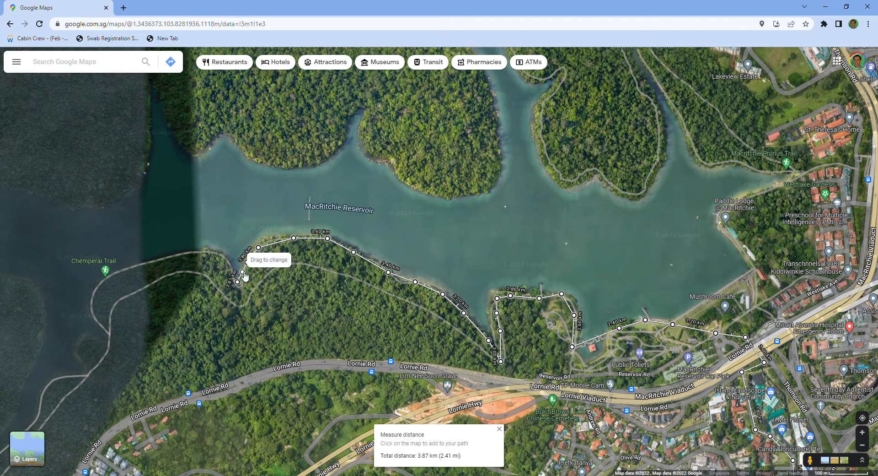
- Extend the measured path across the small inlet and west along the reservoir's southern shore to the Chemperai Trail marker
{"action": "left_click", "coordinate": [223, 257]}
{"action": "left_click", "coordinate": [189, 250]}
{"action": "left_click", "coordinate": [156, 258]}
{"action": "left_click", "coordinate": [124, 267]}
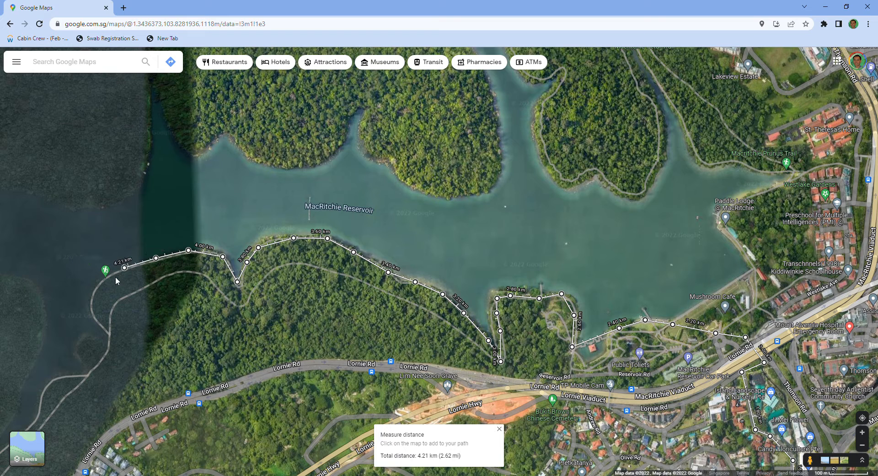
- Trace the measured path around the shoreline bend at the Chemperai Trail marker and south along the trail toward the fork
{"action": "left_click", "coordinate": [99, 282]}
{"action": "left_click", "coordinate": [92, 310]}
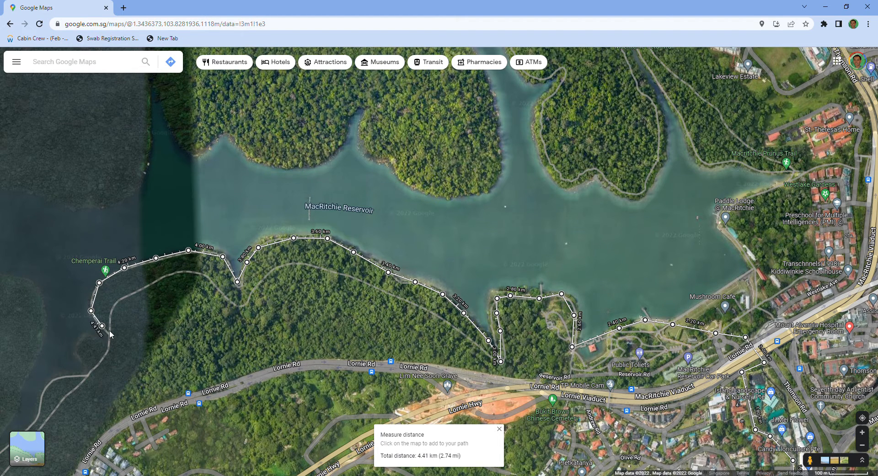
{"action": "left_click", "coordinate": [109, 333]}
{"action": "left_click_drag", "start_coordinate": [149, 346], "coordinate": [420, 217]}
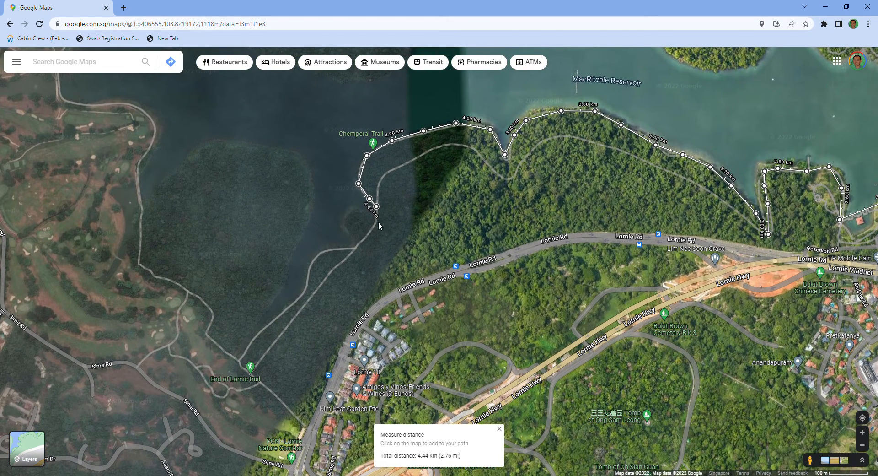
{"action": "left_click", "coordinate": [359, 240]}
- Continue the measured path onto the western branch of the fork and around the bend beside the reservoir inlet
{"action": "scroll", "coordinate": [375, 268], "scroll_direction": "up", "scroll_amount": 2}
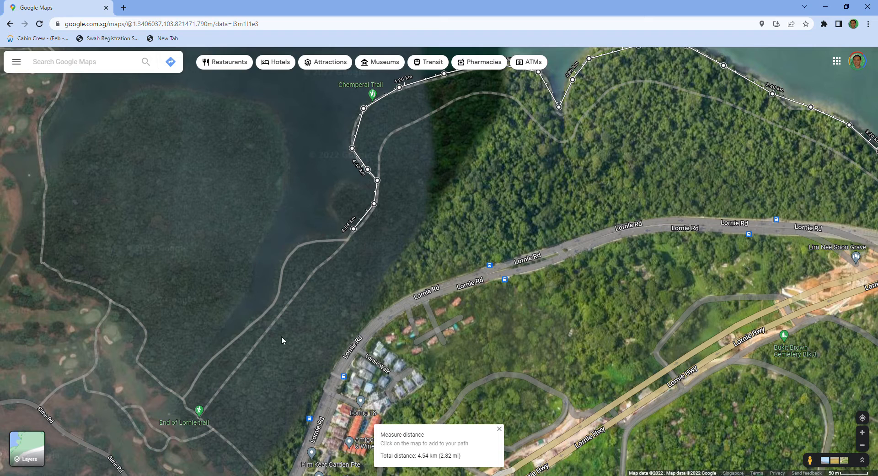
{"action": "left_click_drag", "start_coordinate": [390, 276], "coordinate": [466, 233]}
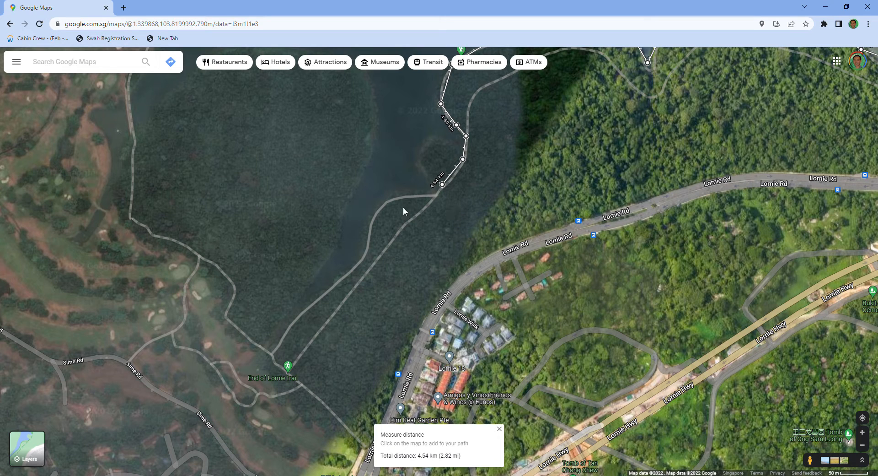
{"action": "left_click", "coordinate": [422, 196]}
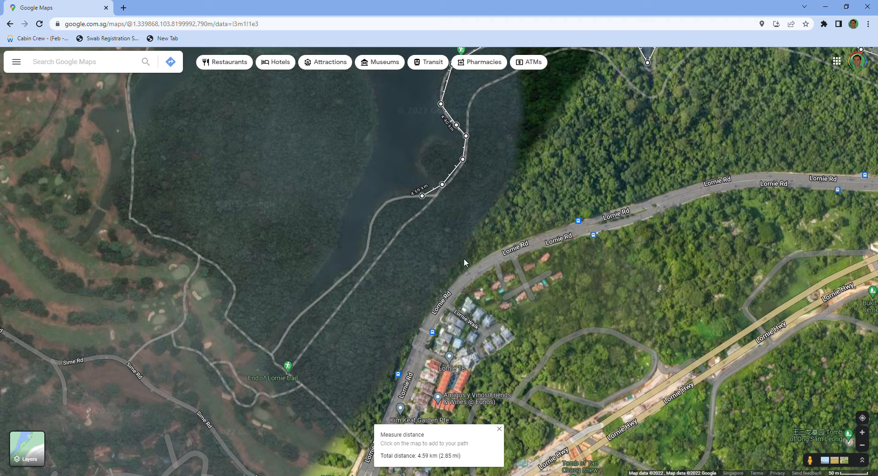
{"action": "left_click", "coordinate": [394, 196]}
{"action": "left_click", "coordinate": [381, 208]}
- Extend the measured path southwest along the inlet to the trail junction just northwest of the End of Lornie trail marker
{"action": "scroll", "coordinate": [371, 227], "scroll_direction": "up", "scroll_amount": 2}
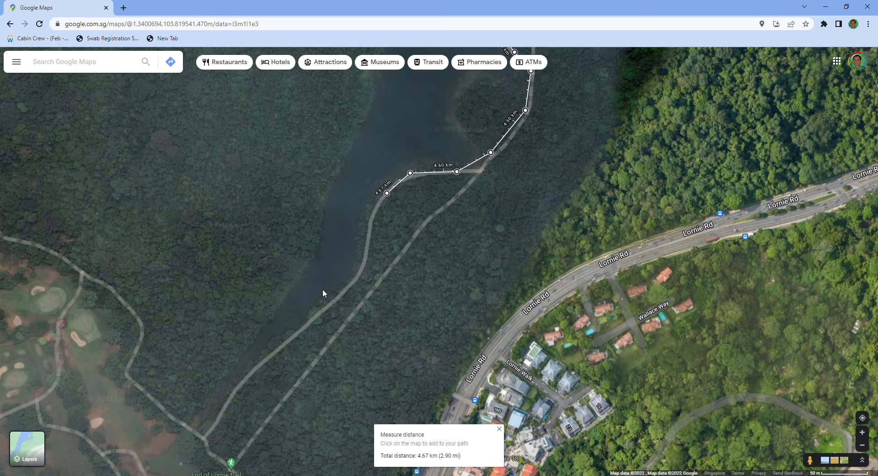
{"action": "left_click", "coordinate": [370, 225]}
{"action": "left_click", "coordinate": [361, 266]}
{"action": "left_click", "coordinate": [342, 291]}
{"action": "left_click", "coordinate": [299, 331]}
{"action": "left_click", "coordinate": [268, 357]}
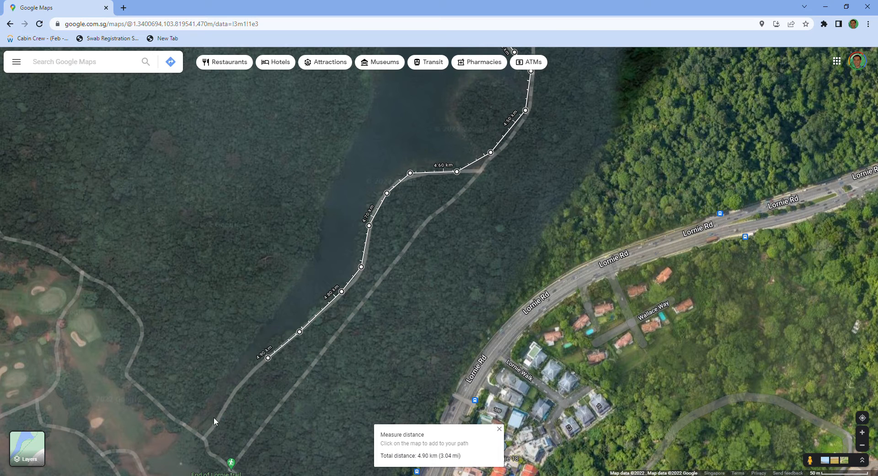
{"action": "left_click", "coordinate": [201, 436]}
- Trace the measured path northwest from the junction along the forest edge to the next fork beside the golf course
{"action": "left_click_drag", "start_coordinate": [410, 364], "coordinate": [509, 239]}
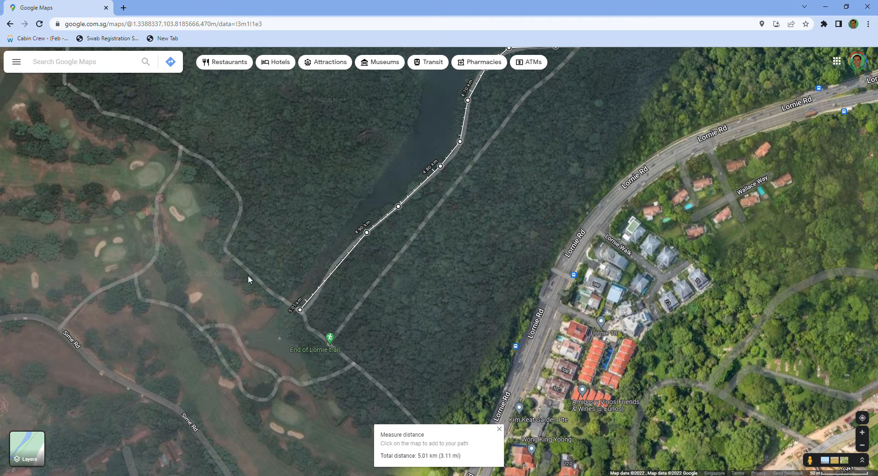
{"action": "left_click", "coordinate": [227, 249]}
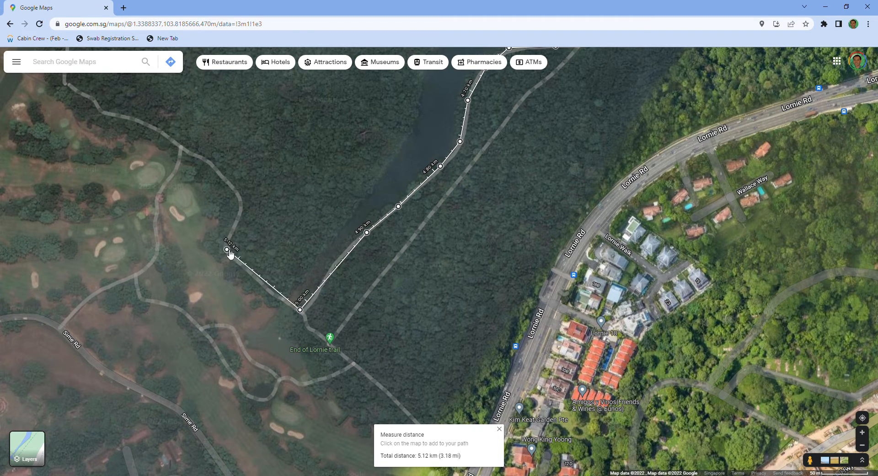
{"action": "left_click", "coordinate": [242, 198]}
{"action": "left_click", "coordinate": [216, 168]}
{"action": "left_click", "coordinate": [180, 148]}
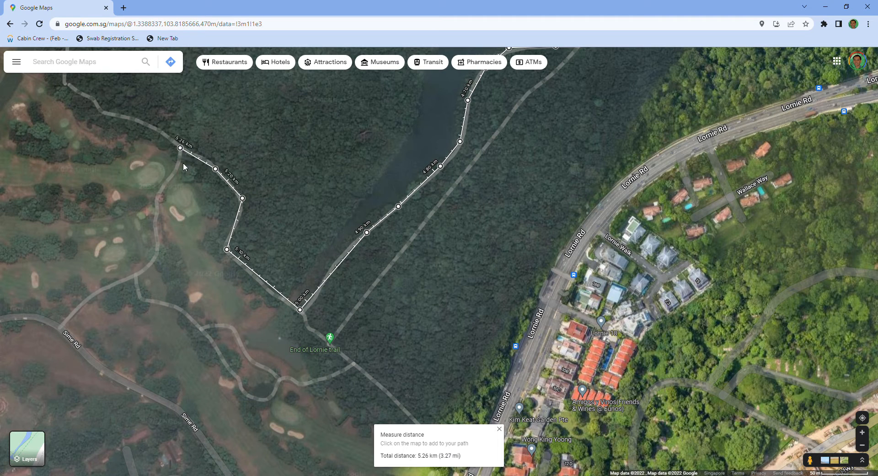
- Extend the measured path south from the fork through the golf course and southwest to Sime Rd
{"action": "left_click", "coordinate": [162, 190]}
{"action": "left_click", "coordinate": [155, 214]}
{"action": "left_click", "coordinate": [157, 242]}
{"action": "left_click", "coordinate": [150, 263]}
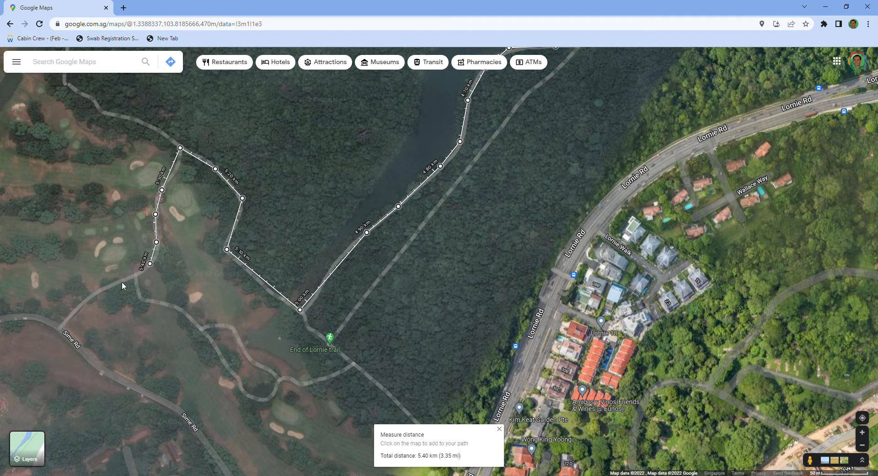
{"action": "left_click", "coordinate": [121, 282]}
{"action": "left_click", "coordinate": [94, 293]}
{"action": "left_click", "coordinate": [60, 325]}
- Continue the measured path west and northwest along Sime Rd to the Sime Park Hill junction
{"action": "left_click_drag", "start_coordinate": [165, 333], "coordinate": [409, 316]}
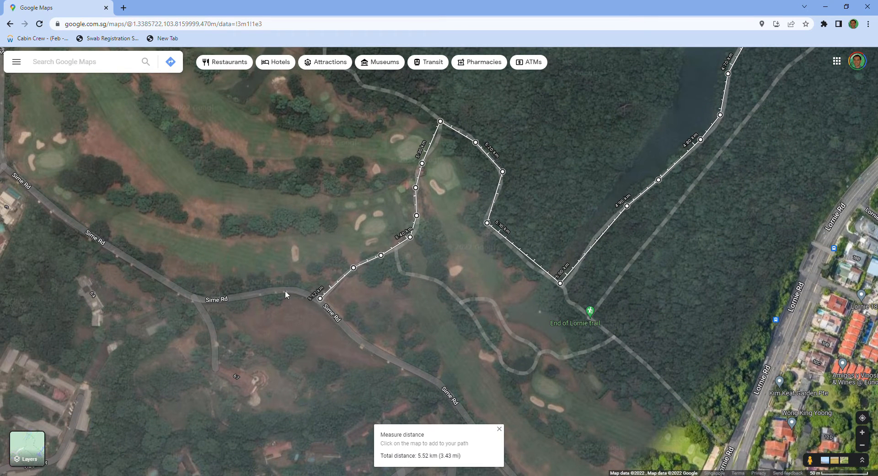
{"action": "left_click", "coordinate": [272, 289]}
{"action": "left_click", "coordinate": [214, 297]}
{"action": "left_click", "coordinate": [167, 281]}
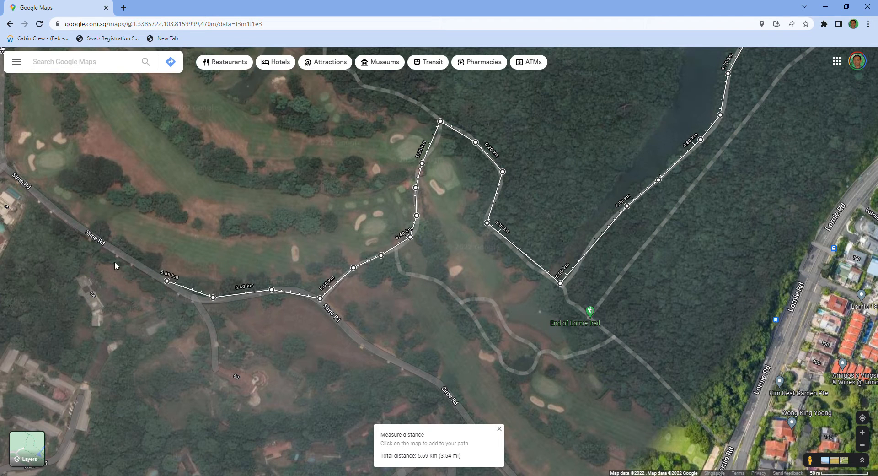
{"action": "left_click", "coordinate": [108, 245]}
{"action": "left_click_drag", "start_coordinate": [121, 193], "coordinate": [245, 266]}
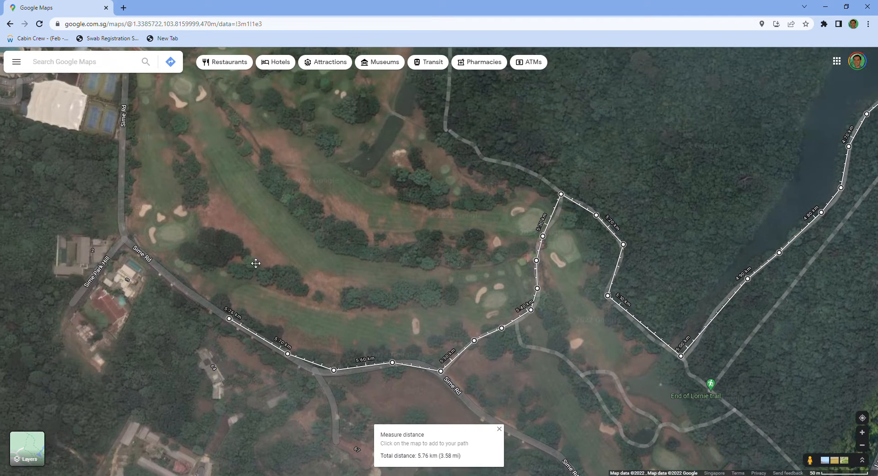
{"action": "left_click", "coordinate": [176, 281]}
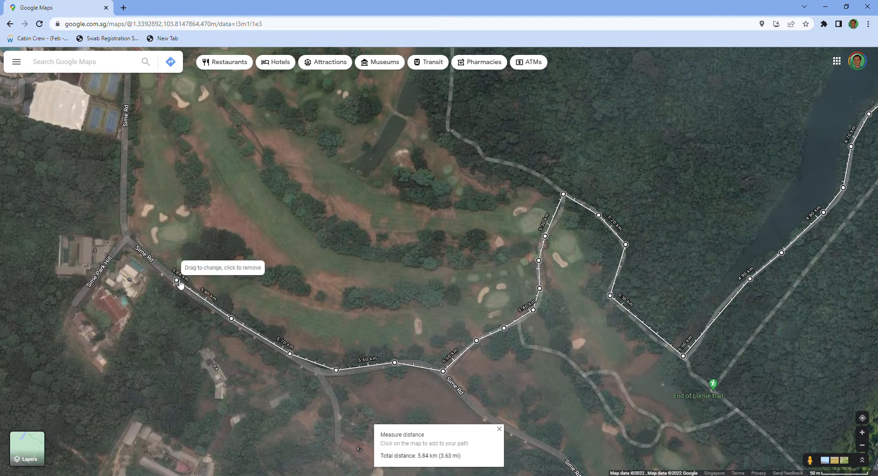
{"action": "left_click", "coordinate": [125, 238]}
- Extend the measured path north along Sime Rd from the Sime Park Hill junction past the tennis courts
{"action": "left_click_drag", "start_coordinate": [289, 171], "coordinate": [403, 254]}
{"action": "left_click", "coordinate": [237, 275]}
{"action": "left_click", "coordinate": [237, 210]}
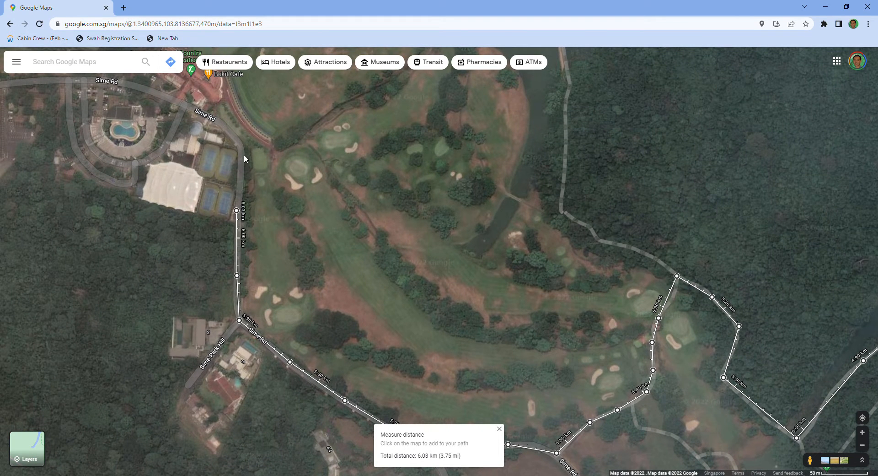
{"action": "left_click", "coordinate": [242, 149]}
- Trace the measured path around the Sime Rd bend and northwest past the Singapore Island Country Club (Bukit Location)
{"action": "left_click_drag", "start_coordinate": [224, 114], "coordinate": [278, 167]}
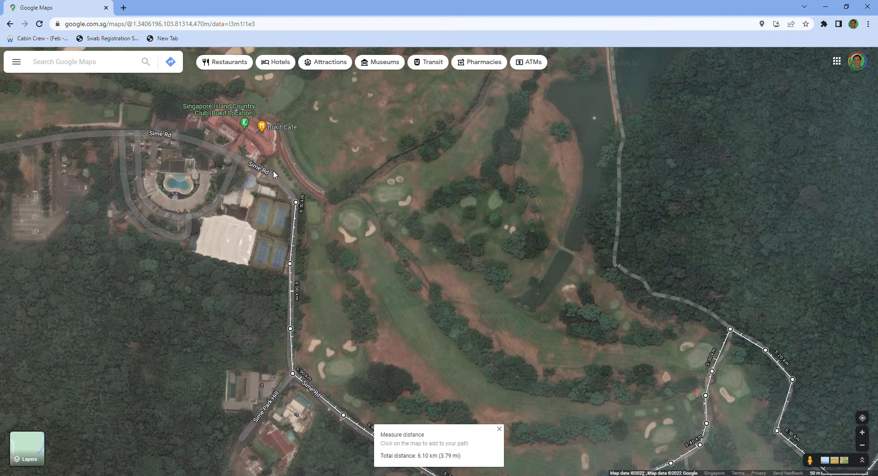
{"action": "scroll", "coordinate": [391, 165], "scroll_direction": "up", "scroll_amount": 1}
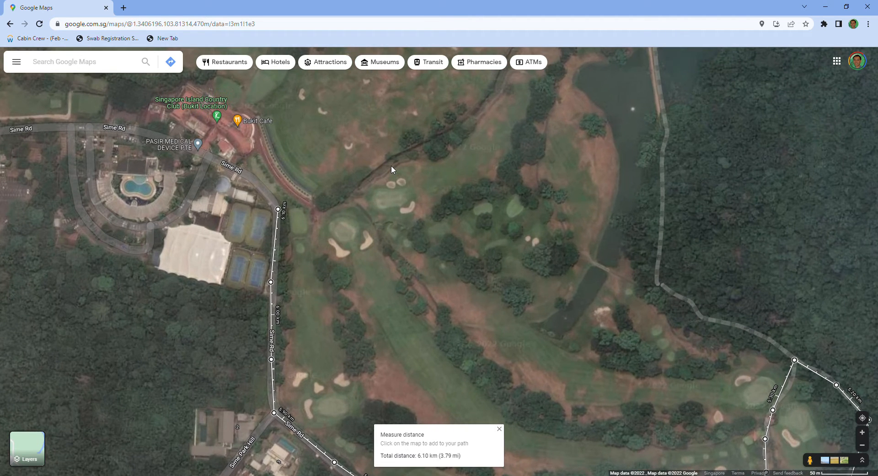
{"action": "left_click", "coordinate": [260, 183]}
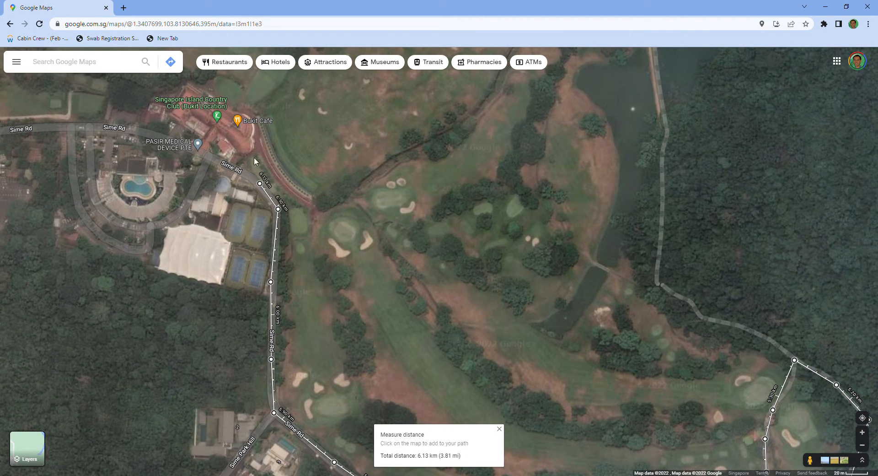
{"action": "mouse_move", "coordinate": [245, 126]}
{"action": "left_click", "coordinate": [203, 153]}
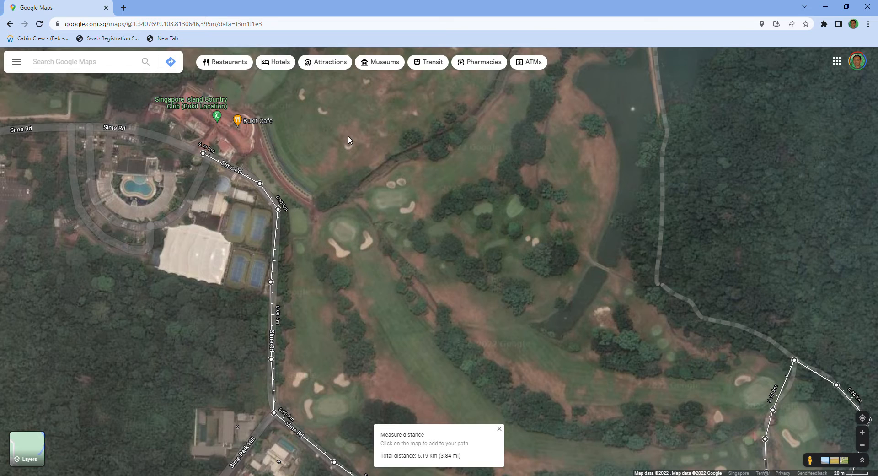
{"action": "left_click_drag", "start_coordinate": [368, 151], "coordinate": [469, 193]}
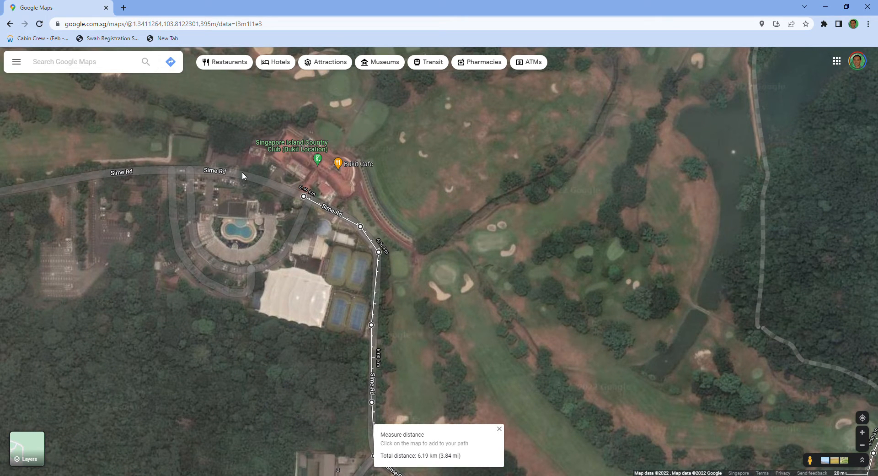
{"action": "mouse_move", "coordinate": [324, 162]}
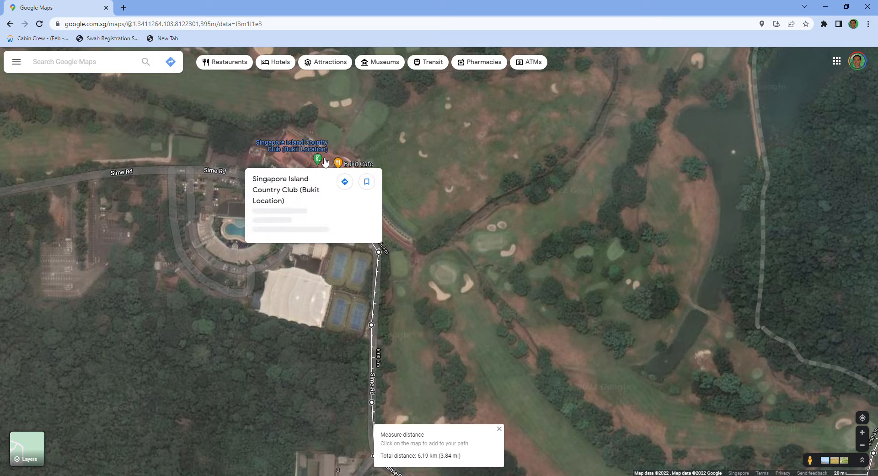
{"action": "left_click", "coordinate": [229, 171]}
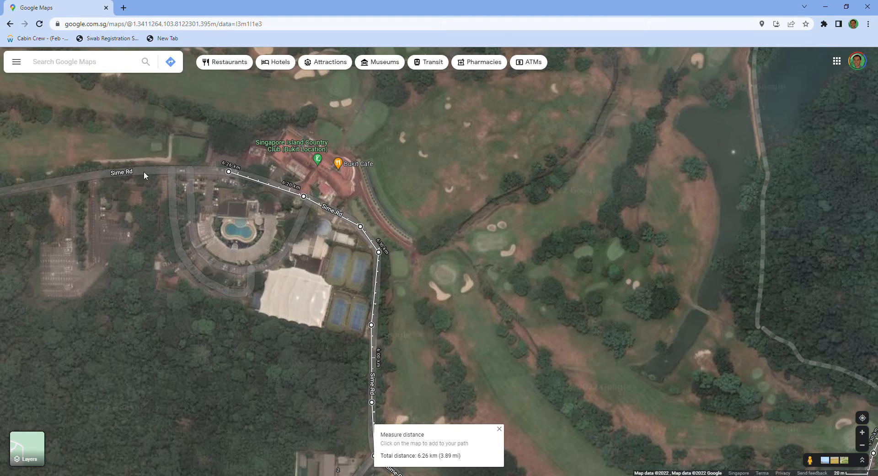
- Extend the measured path west along Sime Rd from the country club to the bend near the PIE
{"action": "left_click", "coordinate": [89, 175]}
{"action": "left_click", "coordinate": [32, 185]}
{"action": "left_click_drag", "start_coordinate": [73, 138], "coordinate": [358, 169]}
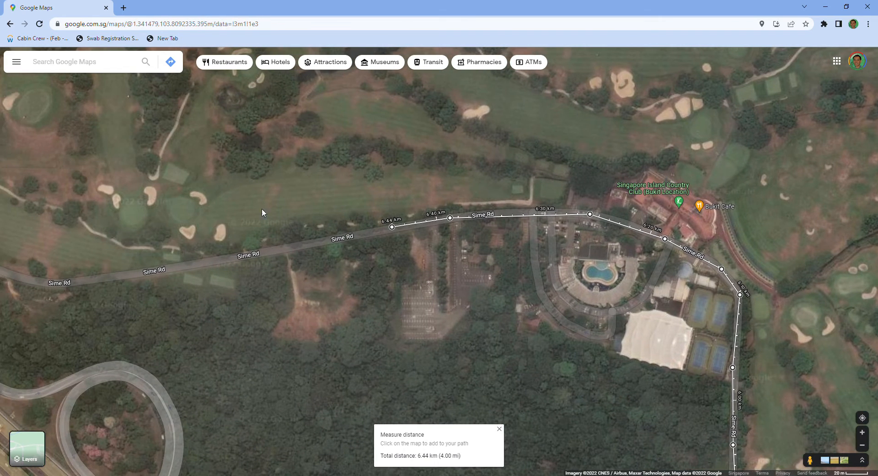
{"action": "scroll", "coordinate": [284, 185], "scroll_direction": "down", "scroll_amount": 2}
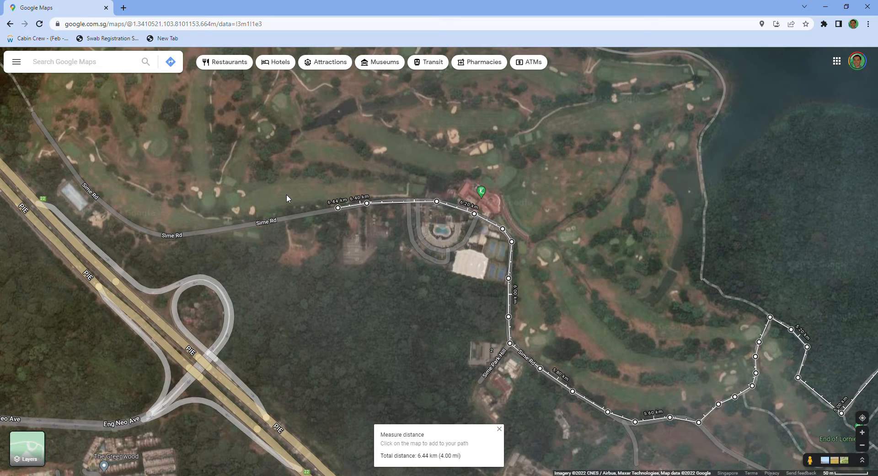
{"action": "left_click", "coordinate": [159, 234]}
- Continue the measured path northwest along Sime Rd, parallel to the PIE, past the building near exit 22
{"action": "left_click_drag", "start_coordinate": [164, 155], "coordinate": [205, 190]}
{"action": "left_click_drag", "start_coordinate": [148, 249], "coordinate": [190, 283]}
{"action": "left_click", "coordinate": [183, 270]}
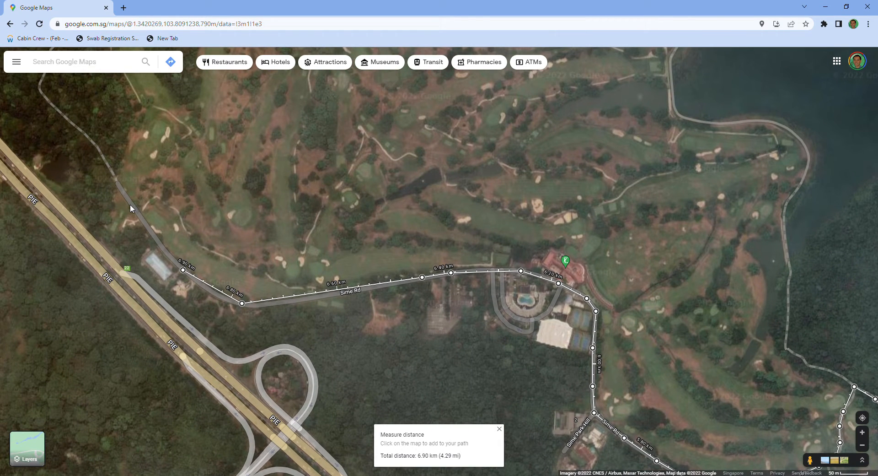
{"action": "left_click", "coordinate": [116, 180]}
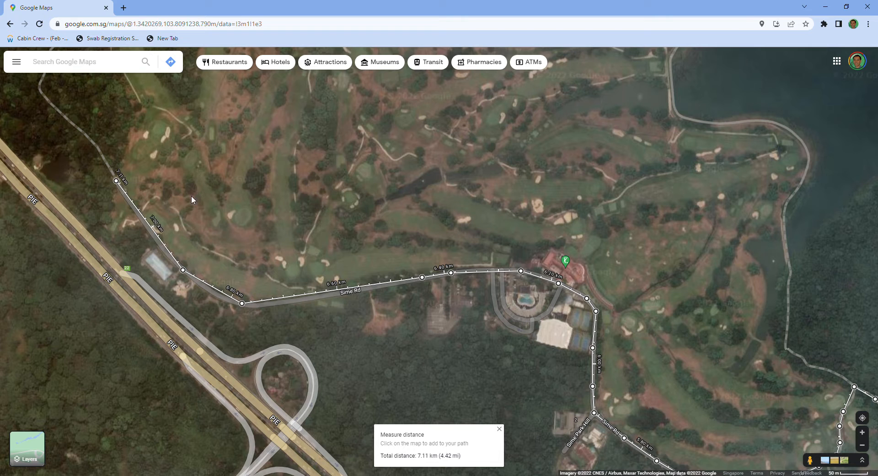
- Extend the measured path northwest along the forest trail, past the pond, to where the trail turns north
{"action": "left_click_drag", "start_coordinate": [228, 188], "coordinate": [347, 259]}
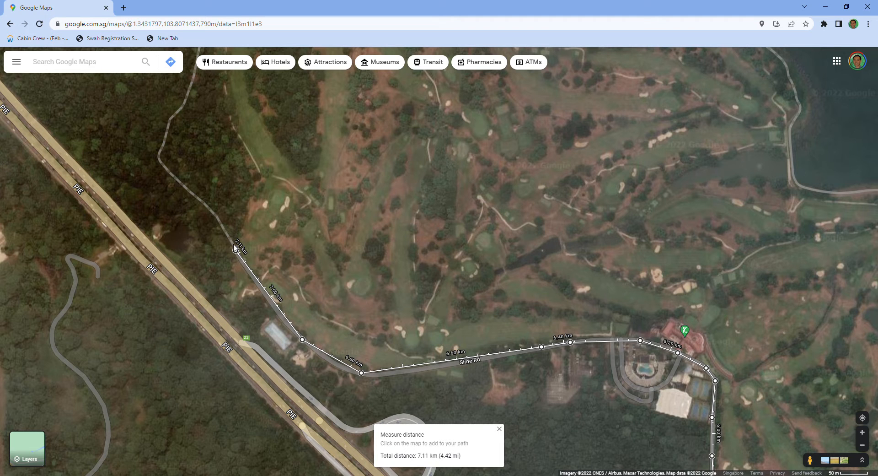
{"action": "scroll", "coordinate": [349, 256], "scroll_direction": "up", "scroll_amount": 2}
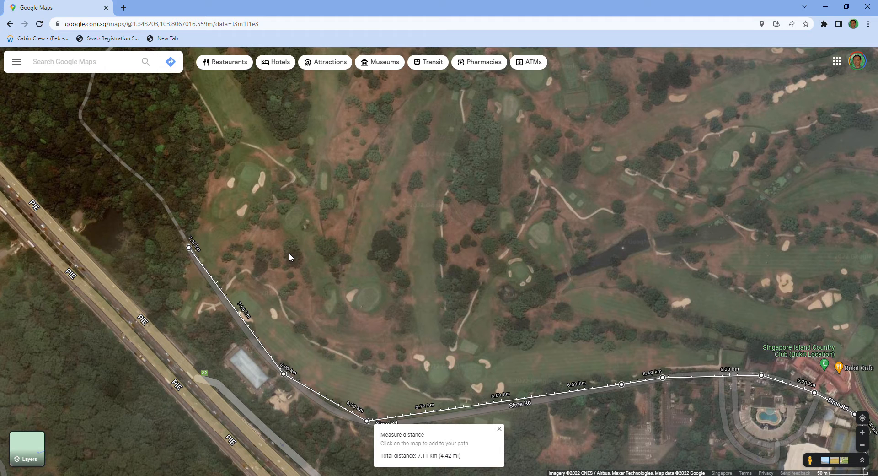
{"action": "left_click", "coordinate": [157, 193]}
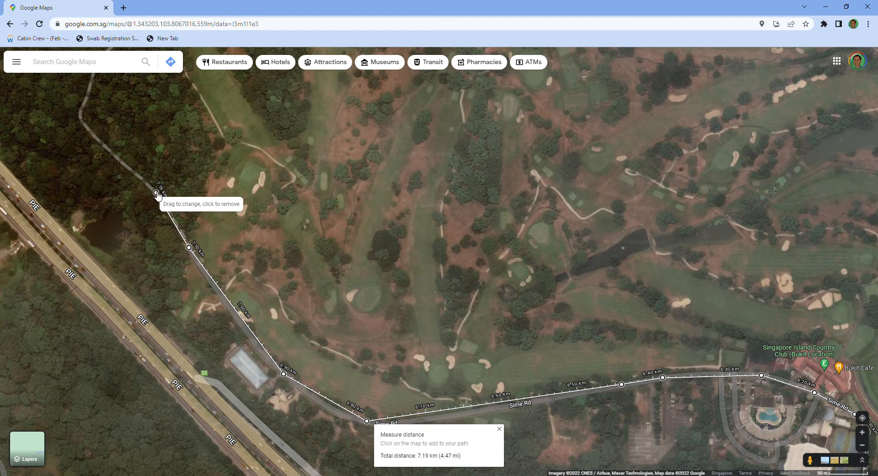
{"action": "left_click_drag", "start_coordinate": [169, 129], "coordinate": [241, 194]}
{"action": "left_click", "coordinate": [189, 224]}
{"action": "left_click", "coordinate": [155, 189]}
- Trace the measured path around the trail's sharp bend and north-northeast through the forest west of the golf course
{"action": "left_click_drag", "start_coordinate": [204, 174], "coordinate": [250, 244]}
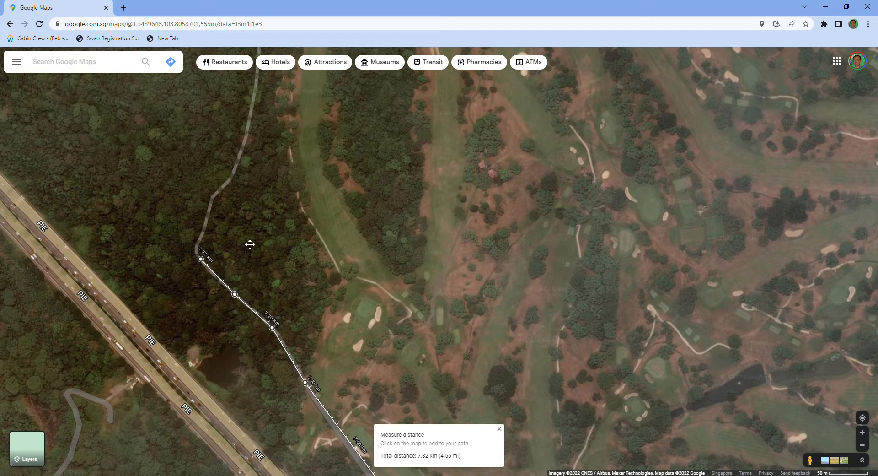
{"action": "left_click", "coordinate": [195, 244]}
{"action": "left_click", "coordinate": [211, 198]}
{"action": "left_click", "coordinate": [231, 175]}
{"action": "left_click_drag", "start_coordinate": [254, 126], "coordinate": [262, 203]}
{"action": "left_click", "coordinate": [257, 192]}
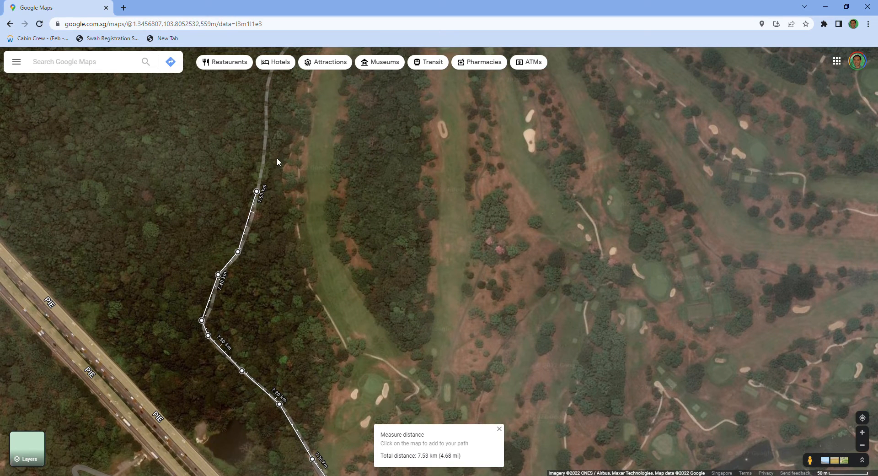
- Continue the measured path north along the forest trail and northeast past the golf course's northwest corner
{"action": "left_click_drag", "start_coordinate": [276, 158], "coordinate": [300, 230]}
{"action": "left_click", "coordinate": [277, 194]}
{"action": "left_click_drag", "start_coordinate": [281, 143], "coordinate": [282, 210]}
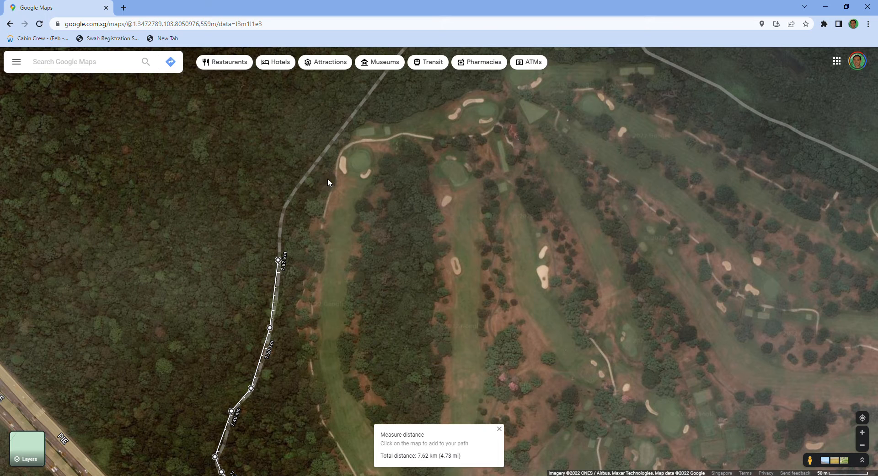
{"action": "left_click", "coordinate": [281, 220]}
{"action": "left_click", "coordinate": [312, 167]}
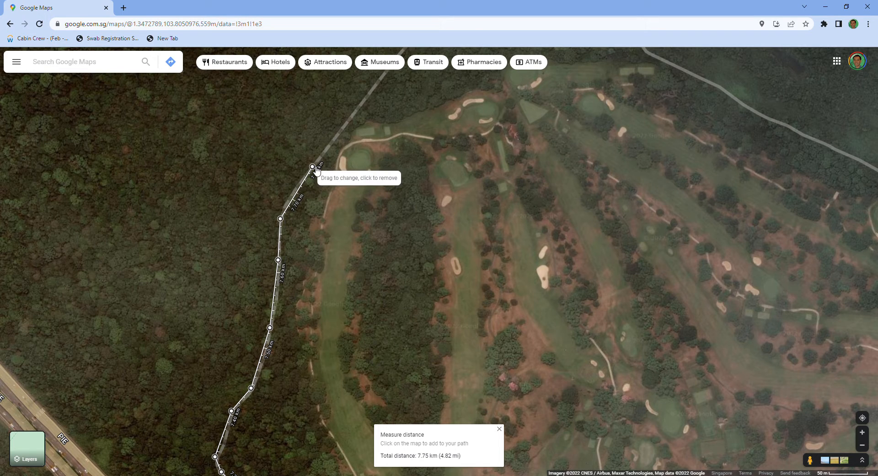
{"action": "left_click", "coordinate": [351, 116]}
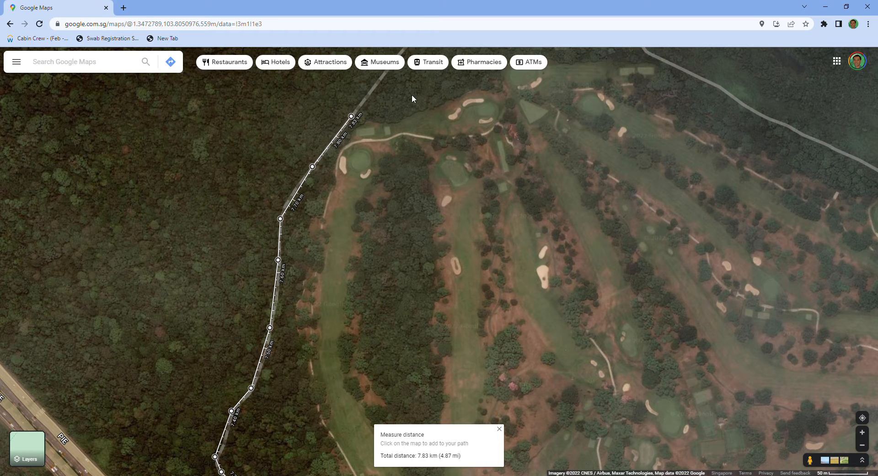
- Extend the measured path northeast along the forest trail from the golf course's northwest corner to Jelutong Tower
{"action": "left_click_drag", "start_coordinate": [403, 82], "coordinate": [385, 202]}
{"action": "left_click", "coordinate": [383, 175]}
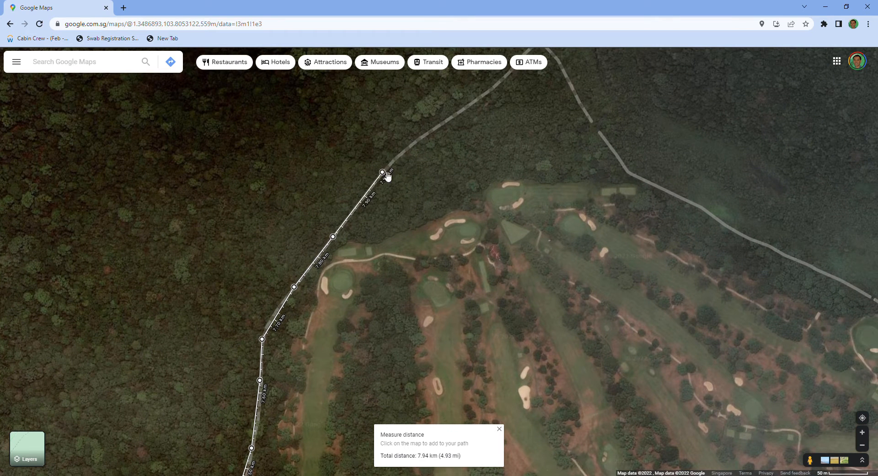
{"action": "left_click", "coordinate": [418, 139]}
{"action": "left_click_drag", "start_coordinate": [506, 139], "coordinate": [470, 228]}
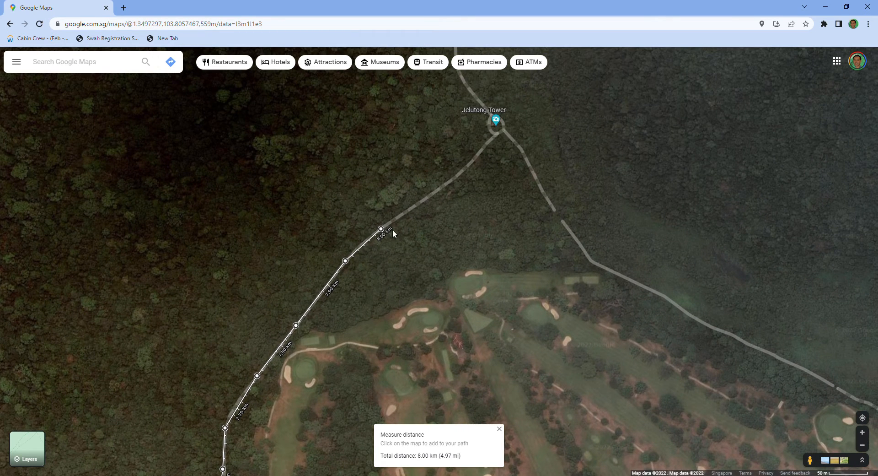
{"action": "left_click", "coordinate": [431, 190]}
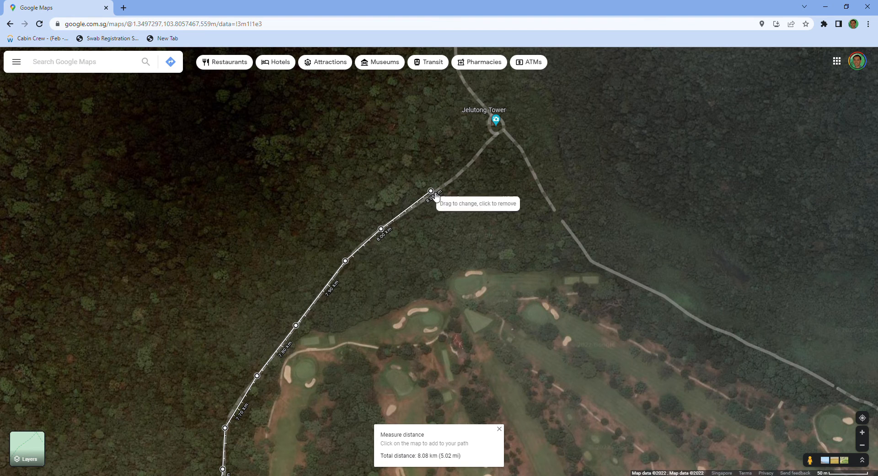
{"action": "left_click", "coordinate": [498, 131]}
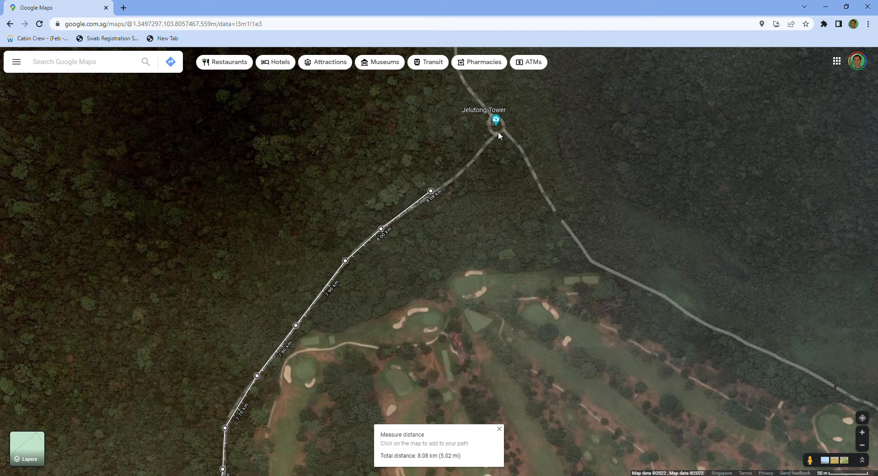
- Review the measured path around the golf course and examine the trails continuing north from Jelutong Tower
{"action": "scroll", "coordinate": [506, 237], "scroll_direction": "down", "scroll_amount": 1}
{"action": "scroll", "coordinate": [506, 237], "scroll_direction": "down", "scroll_amount": 3}
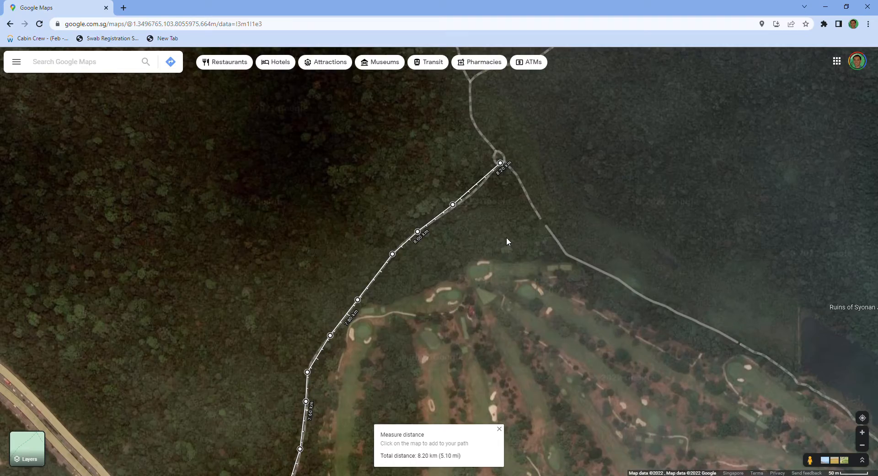
{"action": "scroll", "coordinate": [523, 259], "scroll_direction": "down", "scroll_amount": 4}
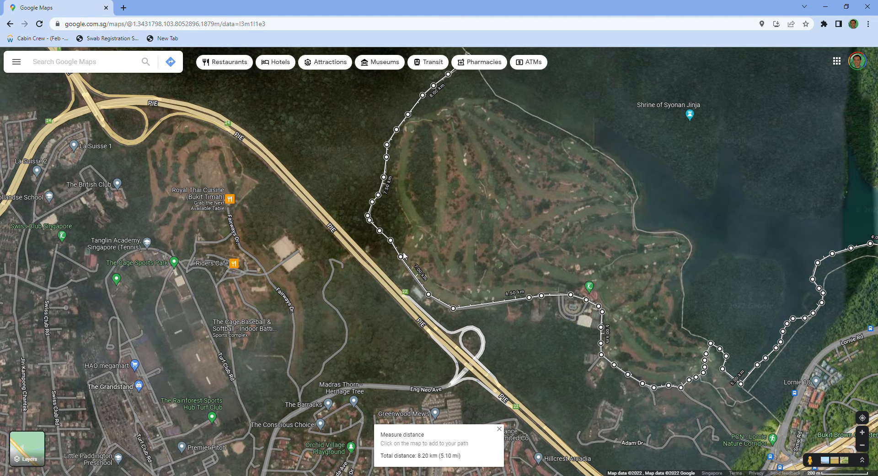
{"action": "scroll", "coordinate": [441, 236], "scroll_direction": "up", "scroll_amount": 3}
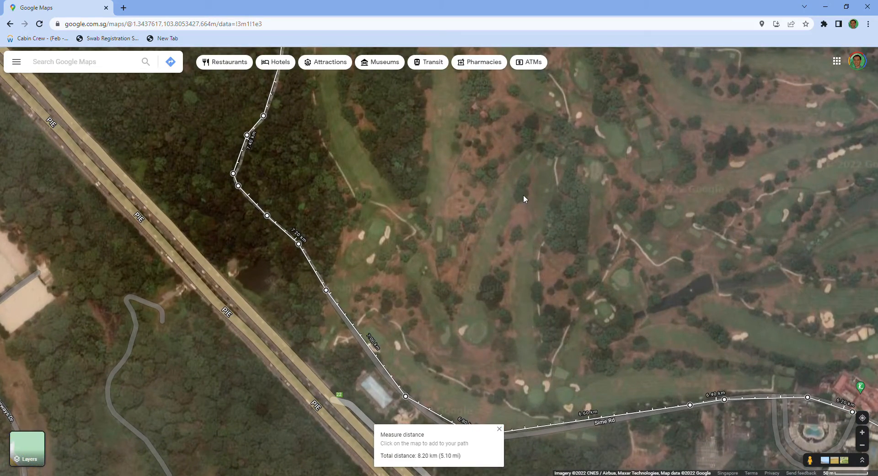
{"action": "scroll", "coordinate": [523, 160], "scroll_direction": "down", "scroll_amount": 3}
{"action": "left_click_drag", "start_coordinate": [533, 121], "coordinate": [542, 332]}
{"action": "scroll", "coordinate": [601, 219], "scroll_direction": "up", "scroll_amount": 3}
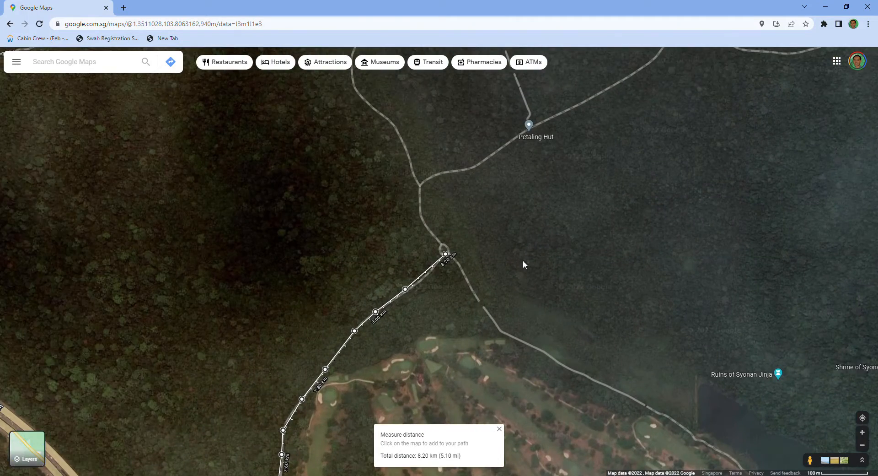
{"action": "scroll", "coordinate": [474, 258], "scroll_direction": "up", "scroll_amount": 1}
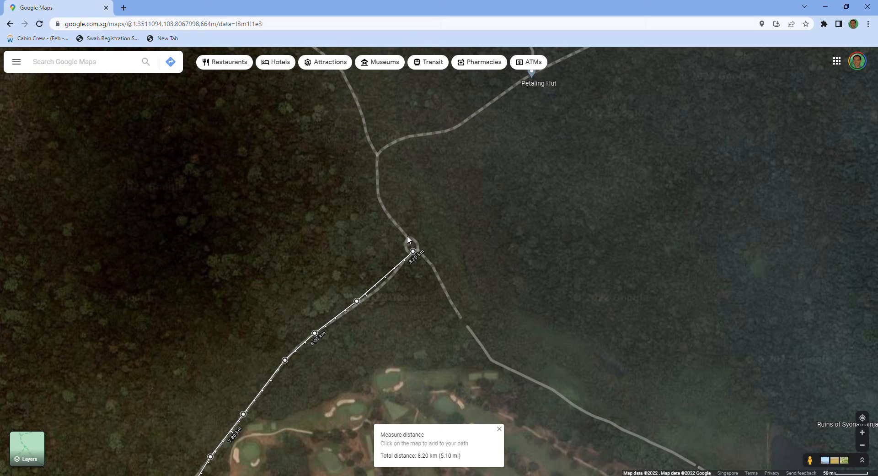
- Continue the measured path northwest from Jelutong Tower, past the junction with the Petaling Hut trail
{"action": "left_click", "coordinate": [382, 206]}
{"action": "left_click_drag", "start_coordinate": [504, 174], "coordinate": [577, 298]}
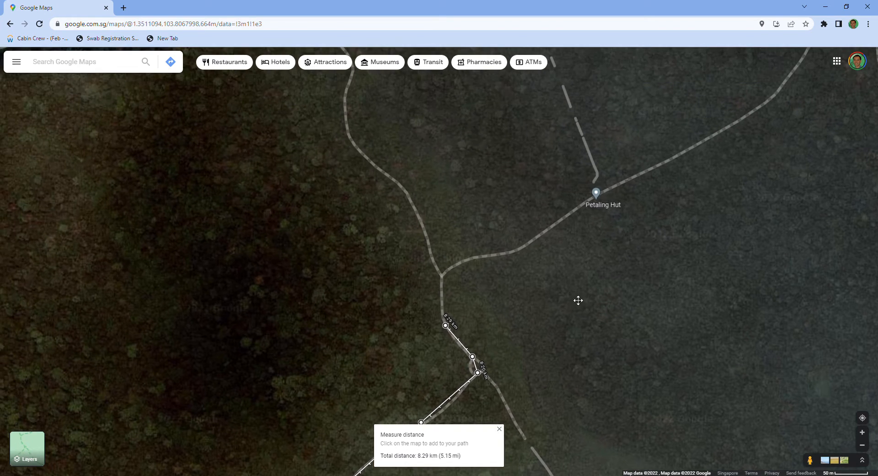
{"action": "scroll", "coordinate": [536, 287], "scroll_direction": "down", "scroll_amount": 2}
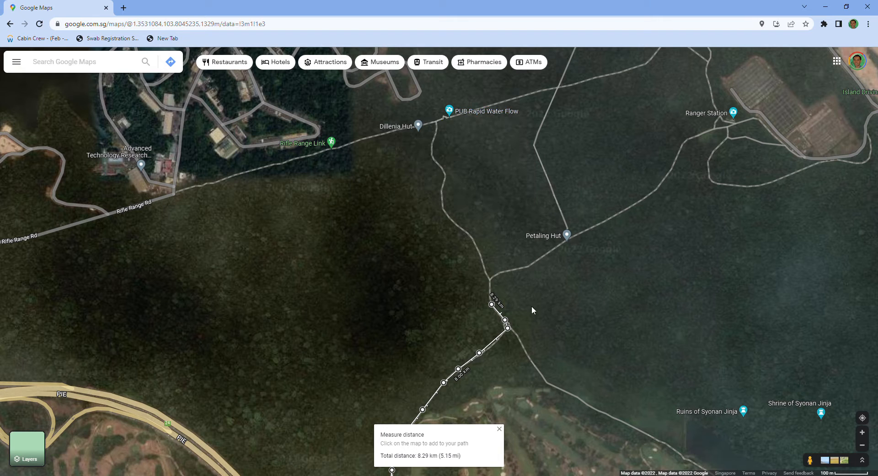
{"action": "left_click", "coordinate": [489, 278]}
{"action": "left_click", "coordinate": [476, 246]}
{"action": "left_click", "coordinate": [452, 219]}
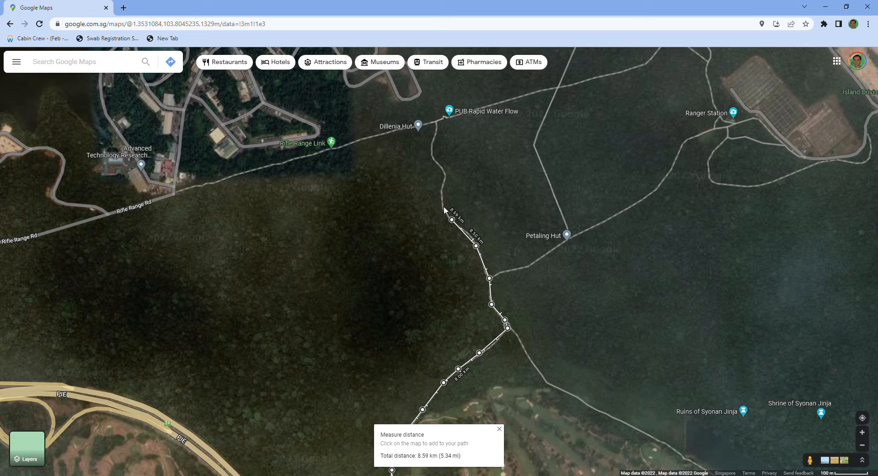
- Extend the measured path north along the trail to Rifle Range Rd and east to PUB Rapid Water Flow
{"action": "left_click", "coordinate": [444, 172]}
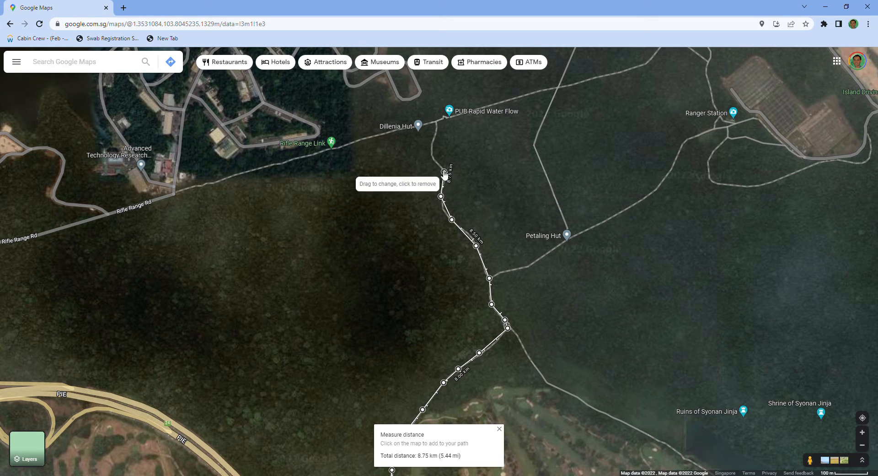
{"action": "left_click", "coordinate": [433, 156]}
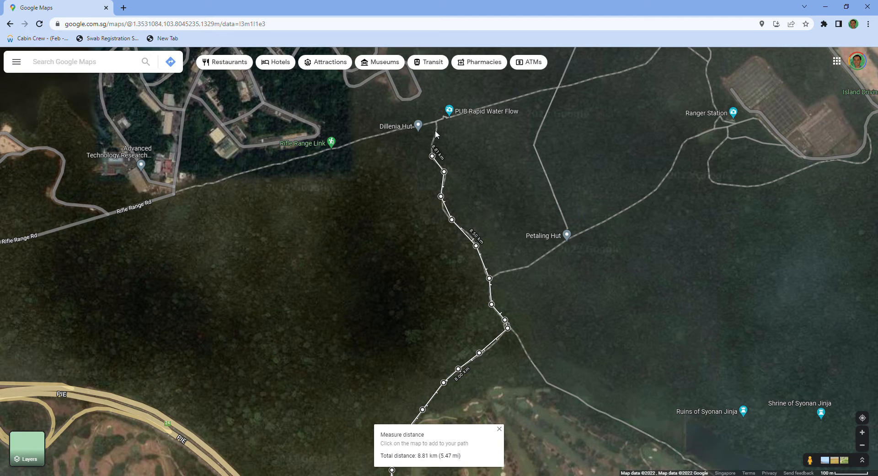
{"action": "left_click", "coordinate": [435, 131]}
{"action": "left_click", "coordinate": [436, 122]}
{"action": "scroll", "coordinate": [501, 160], "scroll_direction": "up", "scroll_amount": 3}
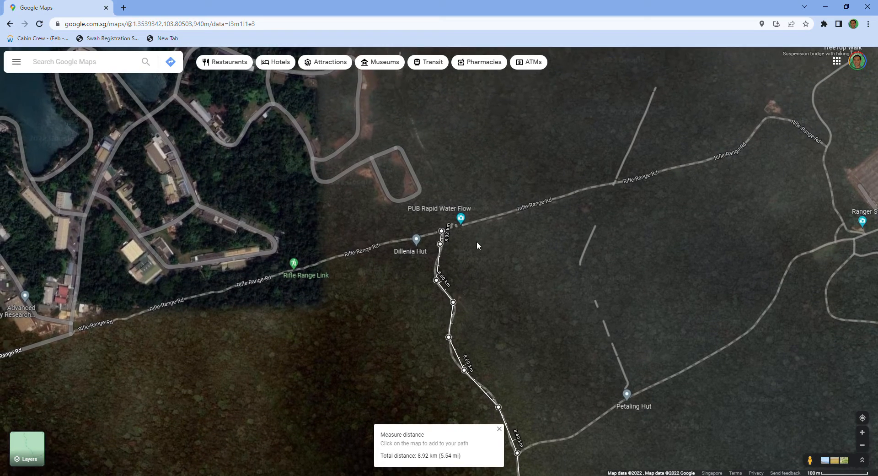
{"action": "scroll", "coordinate": [484, 269], "scroll_direction": "up", "scroll_amount": 1}
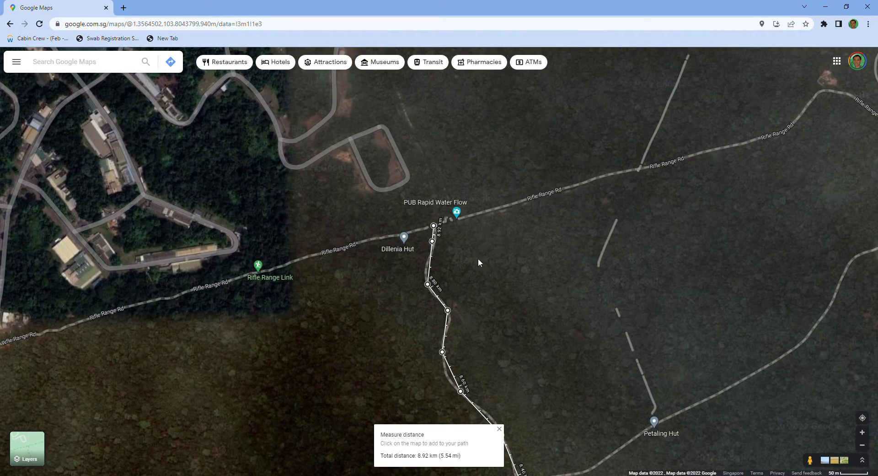
{"action": "left_click", "coordinate": [458, 218]}
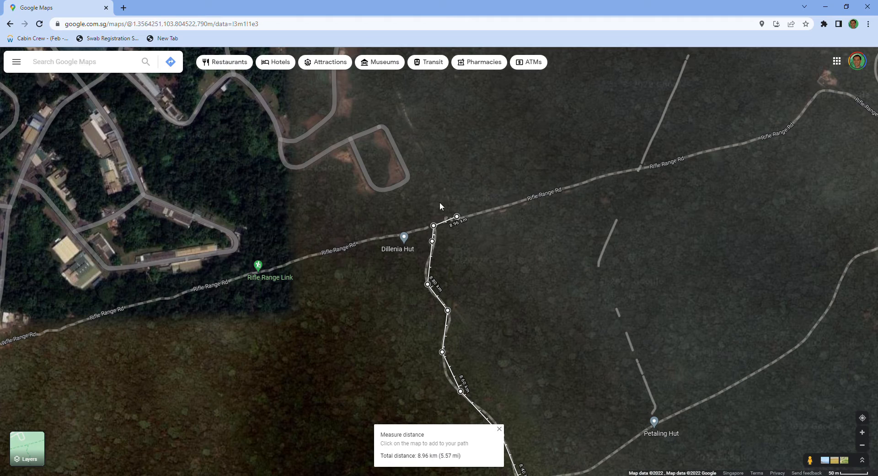
- Double the measured path back west along Rifle Range Rd, past Dillenia Hut and Rifle Range Link
{"action": "scroll", "coordinate": [503, 238], "scroll_direction": "down", "scroll_amount": 1}
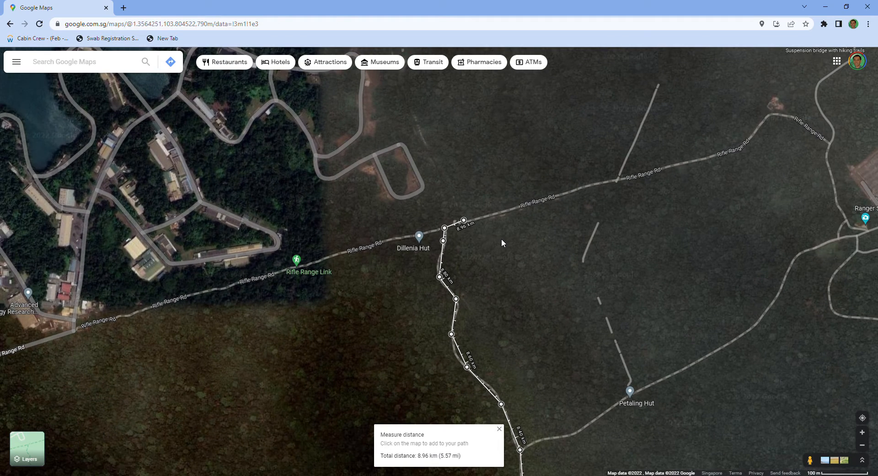
{"action": "scroll", "coordinate": [502, 240], "scroll_direction": "down", "scroll_amount": 1}
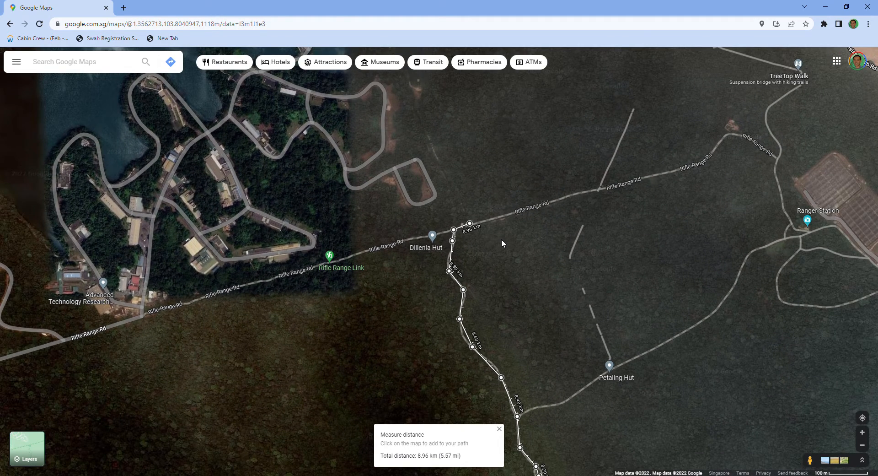
{"action": "left_click", "coordinate": [443, 227]}
{"action": "left_click", "coordinate": [414, 235]}
{"action": "left_click", "coordinate": [365, 249]}
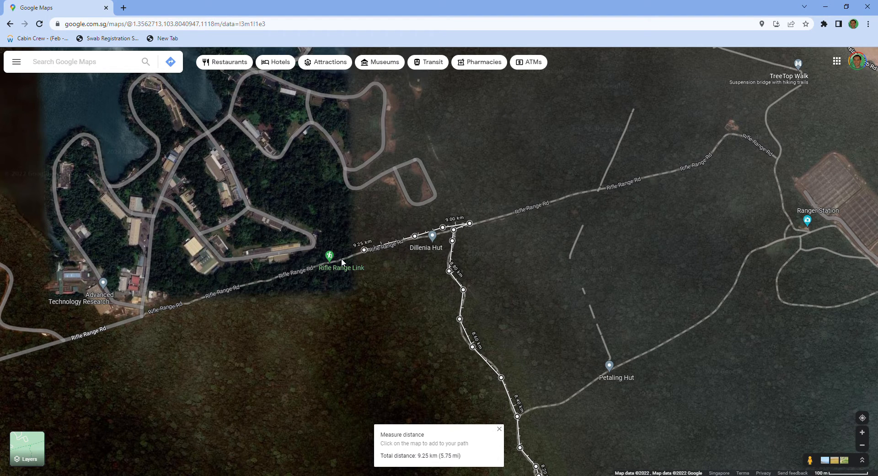
{"action": "left_click", "coordinate": [316, 266]}
{"action": "left_click", "coordinate": [272, 276]}
{"action": "left_click", "coordinate": [247, 282]}
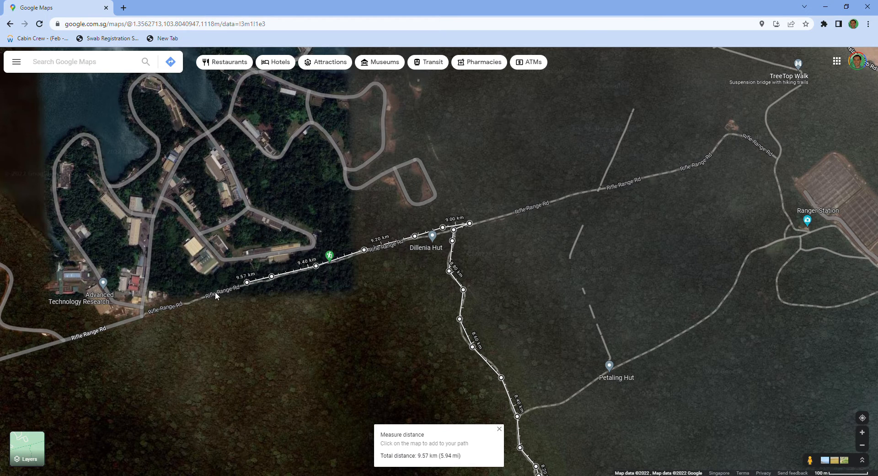
{"action": "left_click", "coordinate": [194, 300]}
- Continue the measured path southwest along Rifle Range Rd, past Advanced Materials Engineering and the winding side road's junction
{"action": "scroll", "coordinate": [325, 357], "scroll_direction": "down", "scroll_amount": 2}
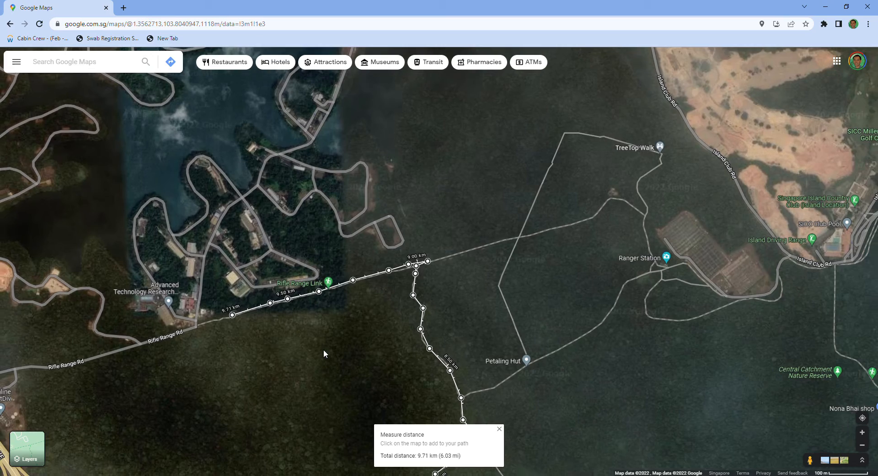
{"action": "left_click_drag", "start_coordinate": [480, 182], "coordinate": [586, 110]}
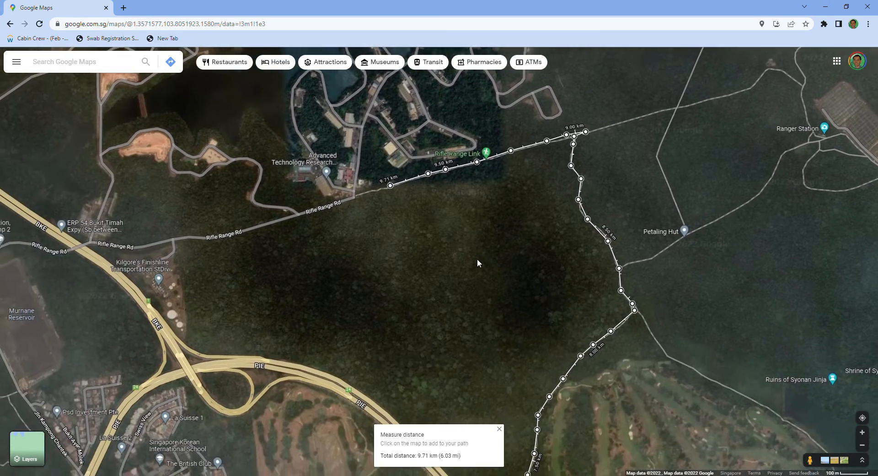
{"action": "scroll", "coordinate": [478, 259], "scroll_direction": "up", "scroll_amount": 2}
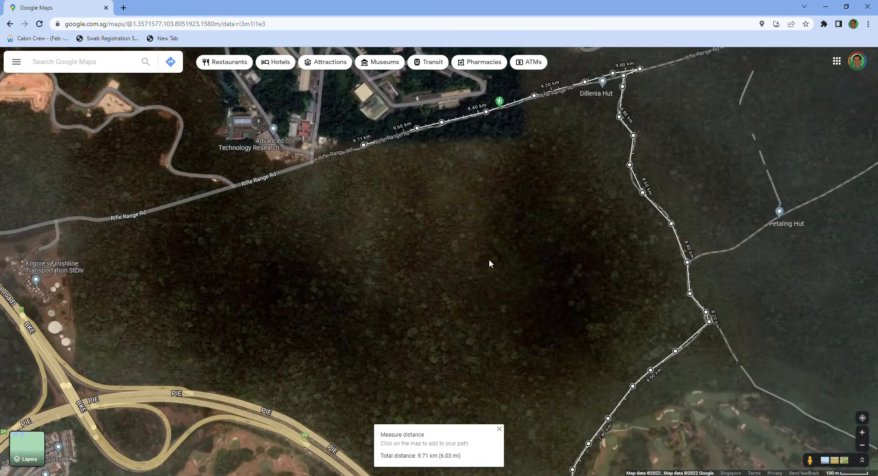
{"action": "left_click", "coordinate": [310, 160]}
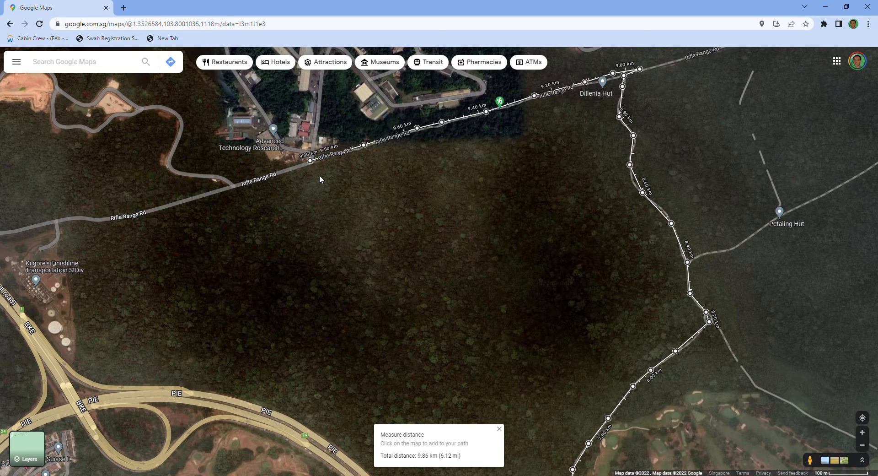
{"action": "scroll", "coordinate": [333, 212], "scroll_direction": "up", "scroll_amount": 1}
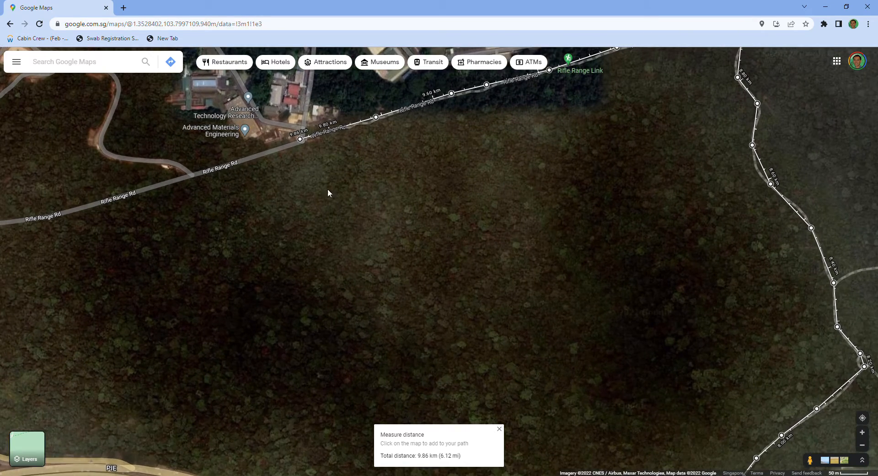
{"action": "left_click_drag", "start_coordinate": [328, 191], "coordinate": [416, 245]}
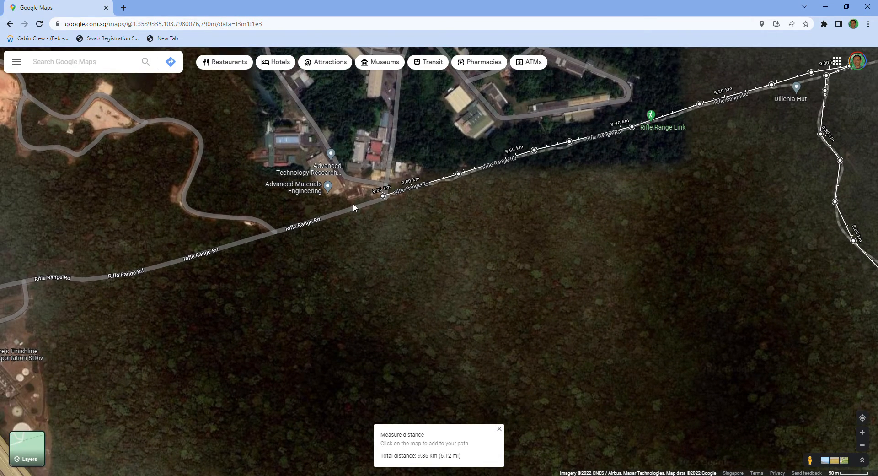
{"action": "left_click", "coordinate": [291, 226]}
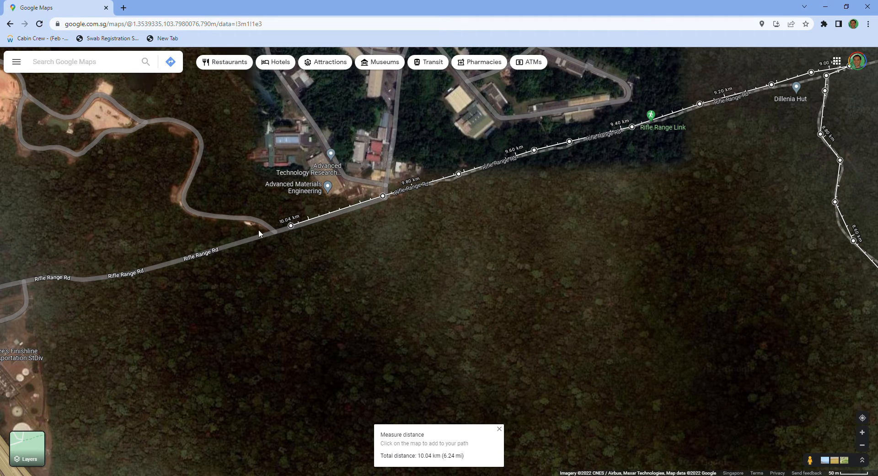
{"action": "left_click", "coordinate": [224, 245]}
- Continue the measured path west along Rifle Range Rd to just past the side road to Kilgore's Finishline Transportation
{"action": "scroll", "coordinate": [328, 228], "scroll_direction": "up", "scroll_amount": 1}
{"action": "mouse_move", "coordinate": [333, 159]}
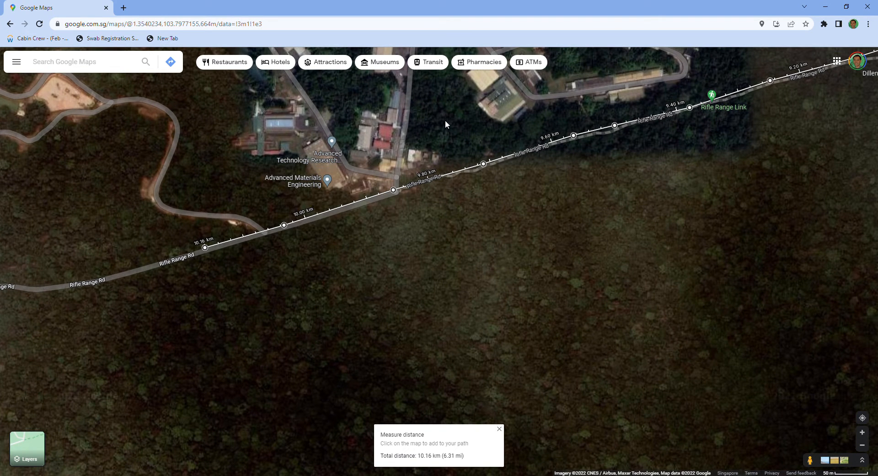
{"action": "mouse_move", "coordinate": [304, 185]}
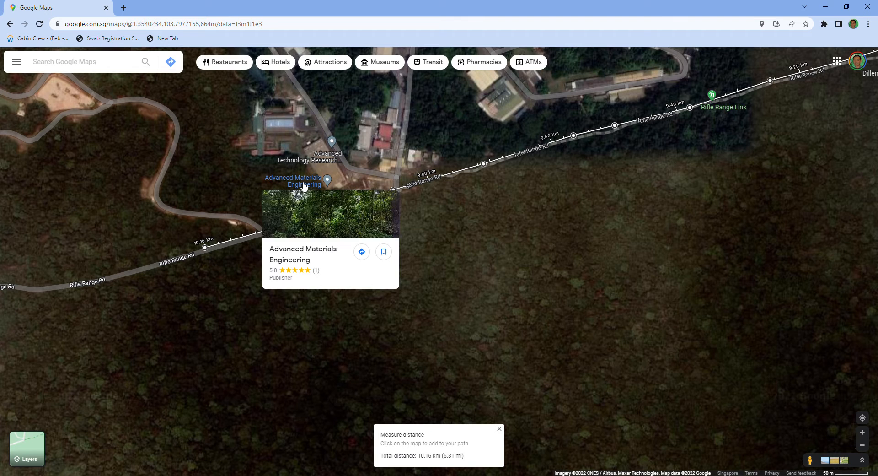
{"action": "left_click_drag", "start_coordinate": [300, 275], "coordinate": [440, 261]}
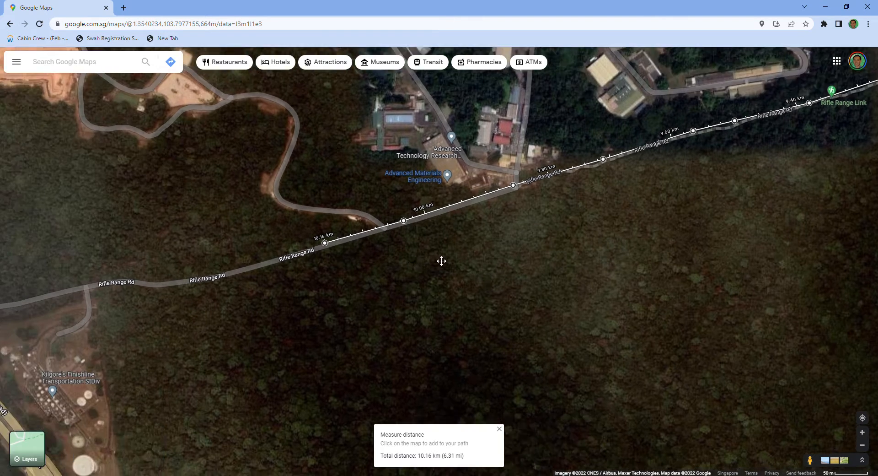
{"action": "left_click", "coordinate": [383, 248]}
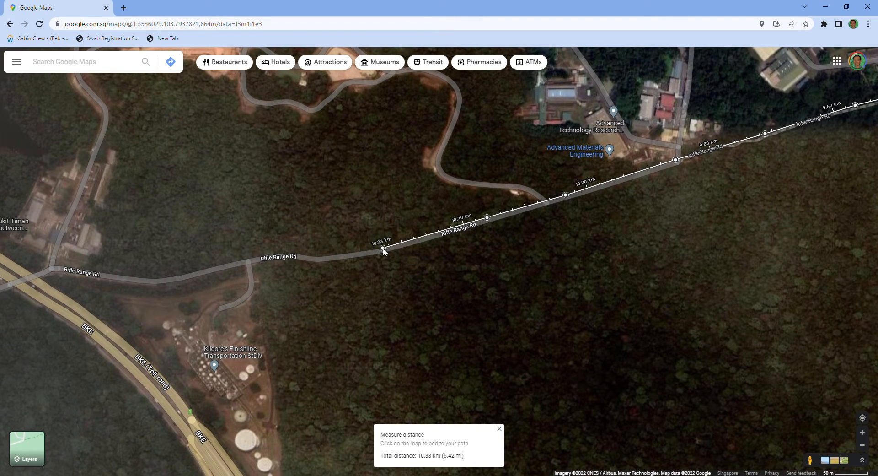
{"action": "left_click", "coordinate": [294, 253]}
{"action": "left_click", "coordinate": [243, 261]}
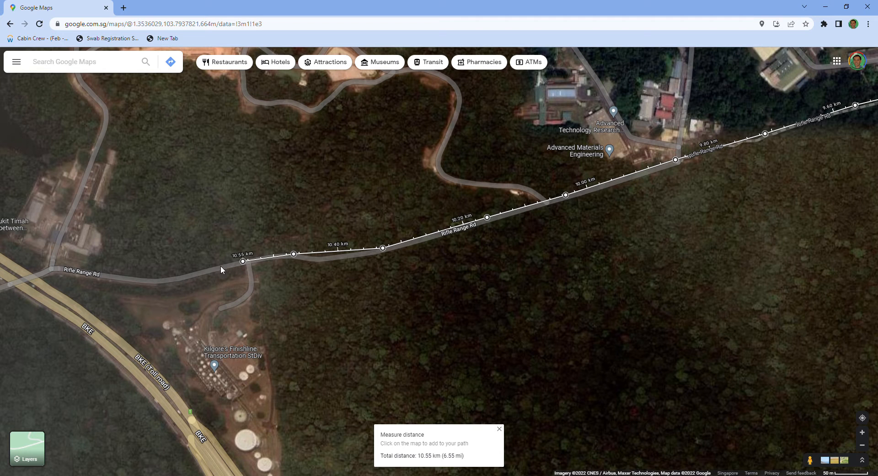
{"action": "left_click", "coordinate": [194, 271]}
- Extend the measured path west along Rifle Range Rd, across the BKE expressway, to near the School of Ammunition
{"action": "scroll", "coordinate": [416, 347], "scroll_direction": "down", "scroll_amount": 1}
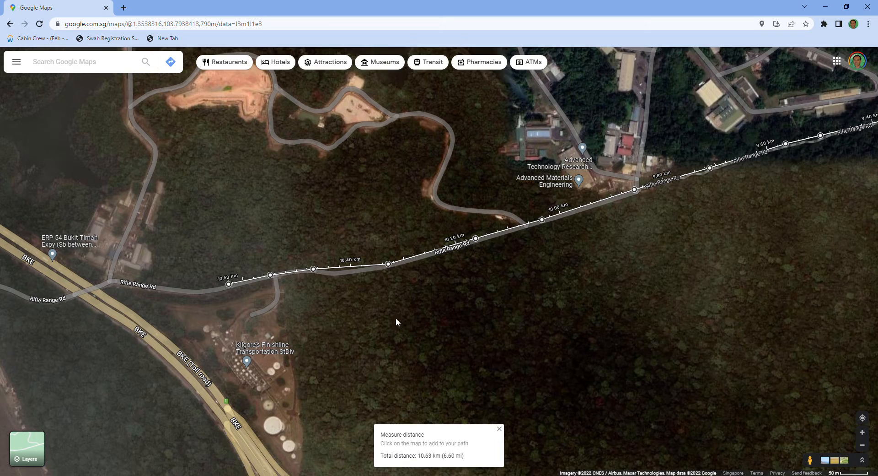
{"action": "left_click_drag", "start_coordinate": [399, 321], "coordinate": [562, 310]}
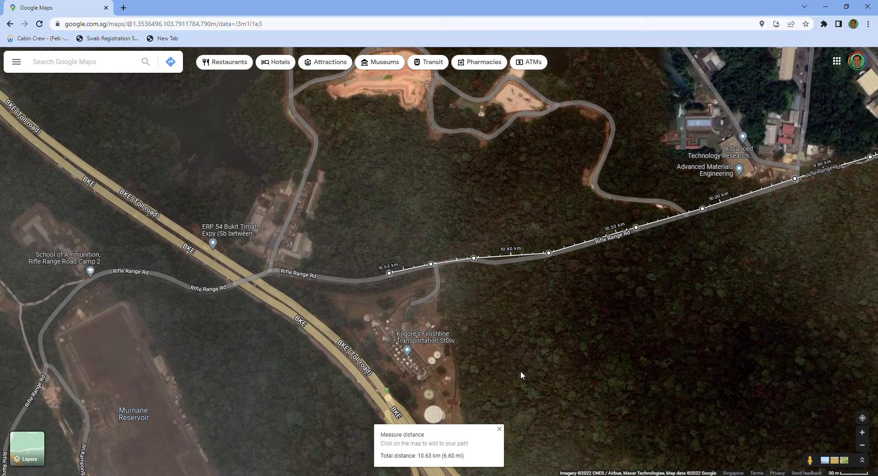
{"action": "left_click_drag", "start_coordinate": [551, 360], "coordinate": [566, 302]}
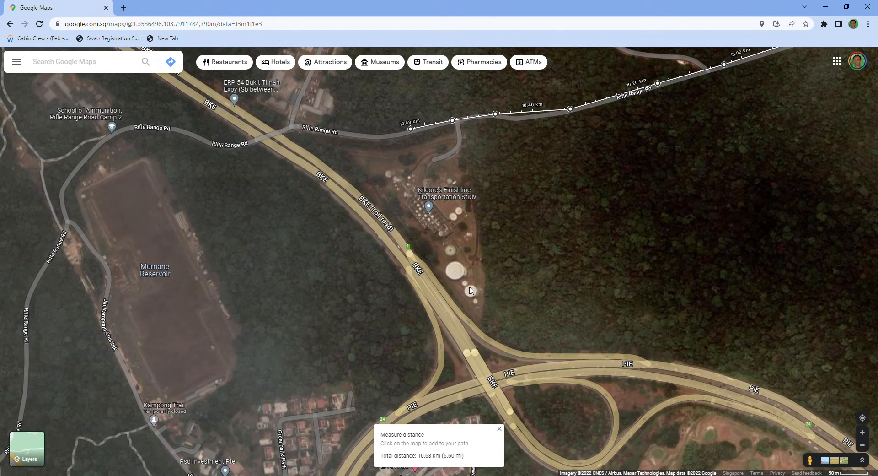
{"action": "left_click_drag", "start_coordinate": [573, 219], "coordinate": [614, 285]}
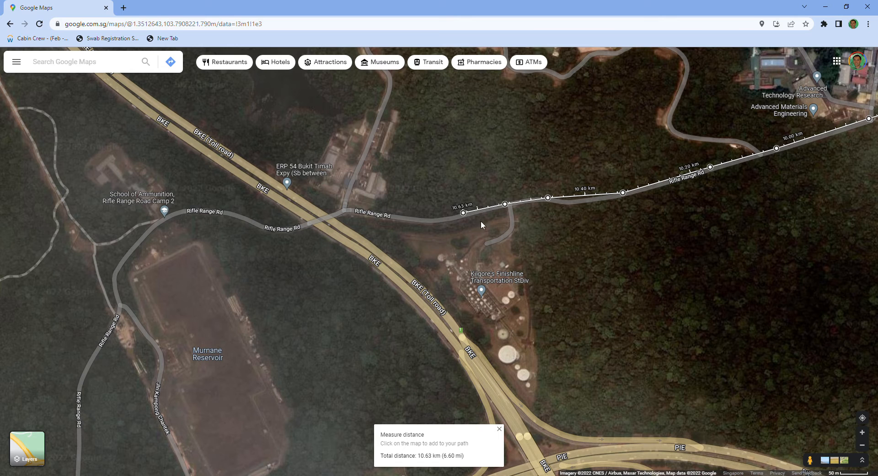
{"action": "left_click", "coordinate": [384, 214]}
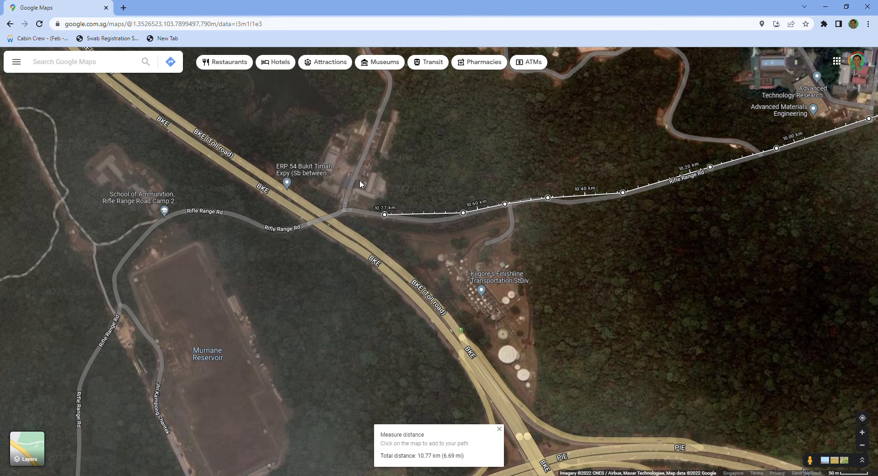
{"action": "left_click", "coordinate": [331, 212]}
{"action": "left_click", "coordinate": [308, 221]}
{"action": "left_click", "coordinate": [248, 219]}
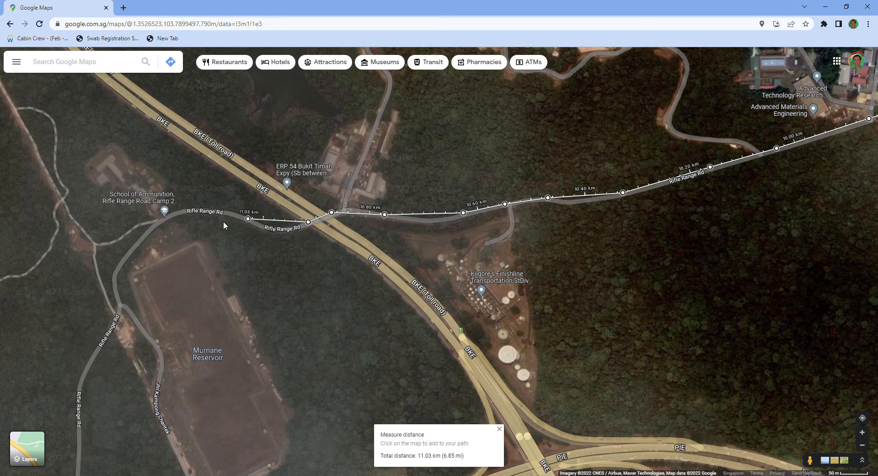
{"action": "left_click", "coordinate": [184, 210]}
- Continue the measured path southwest past the School of Ammunition to the straight trail northwest of Murnane Reservoir
{"action": "scroll", "coordinate": [362, 136], "scroll_direction": "down", "scroll_amount": 1}
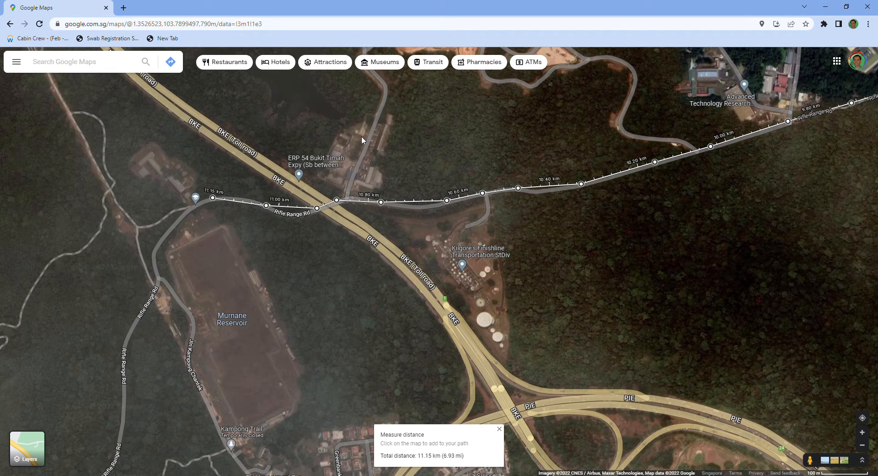
{"action": "scroll", "coordinate": [182, 193], "scroll_direction": "up", "scroll_amount": 1}
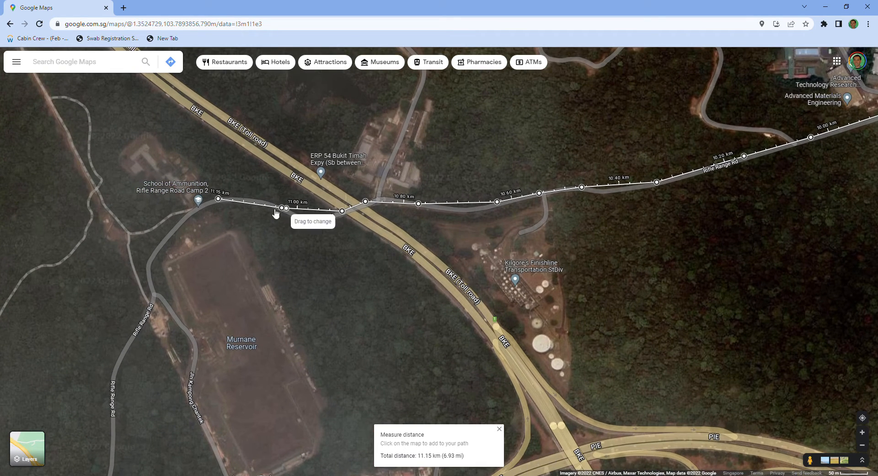
{"action": "scroll", "coordinate": [288, 164], "scroll_direction": "down", "scroll_amount": 3}
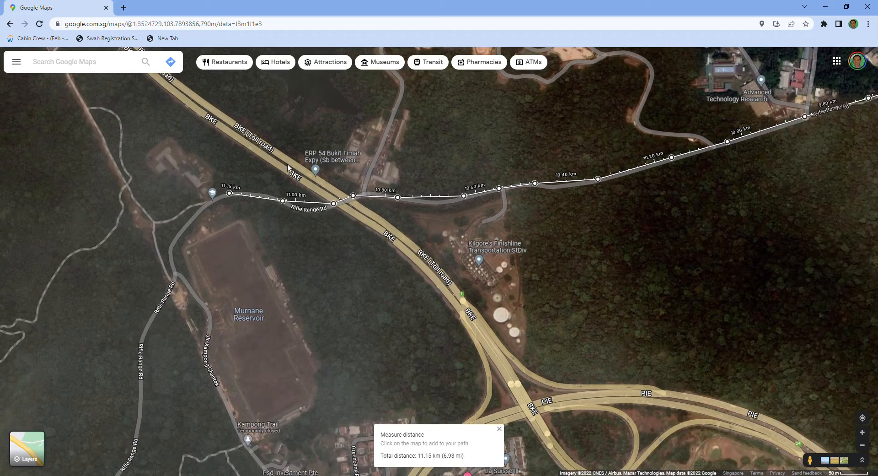
{"action": "scroll", "coordinate": [262, 121], "scroll_direction": "down", "scroll_amount": 1}
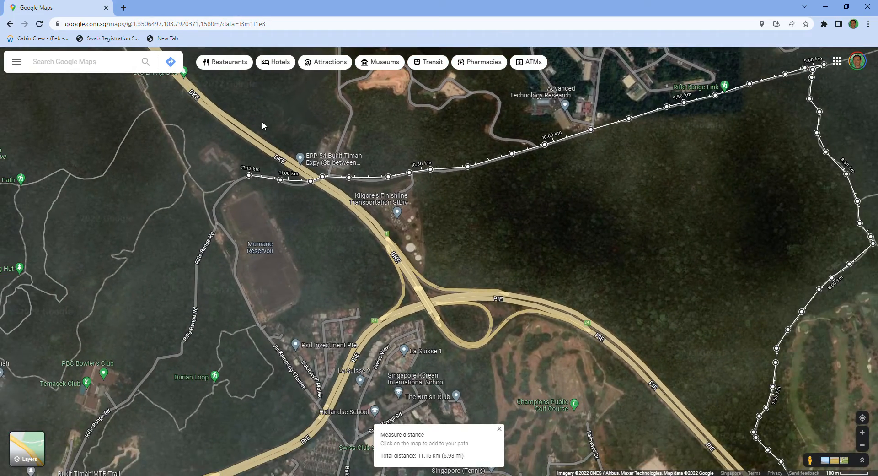
{"action": "left_click_drag", "start_coordinate": [270, 103], "coordinate": [481, 177]}
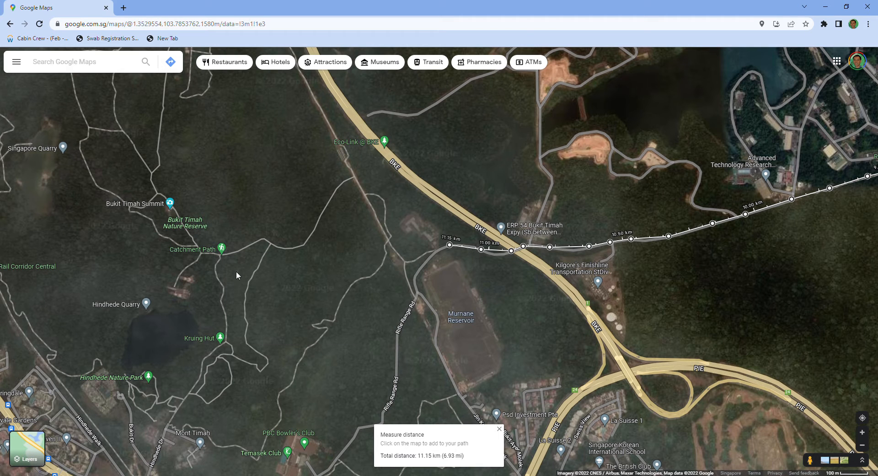
{"action": "left_click", "coordinate": [436, 250]}
{"action": "left_click", "coordinate": [419, 256]}
{"action": "left_click", "coordinate": [403, 259]}
- Extend the measured path northwest along the straight trail to the Catchment Path branch southwest of Eco-Link @ BKE
{"action": "left_click", "coordinate": [388, 240]}
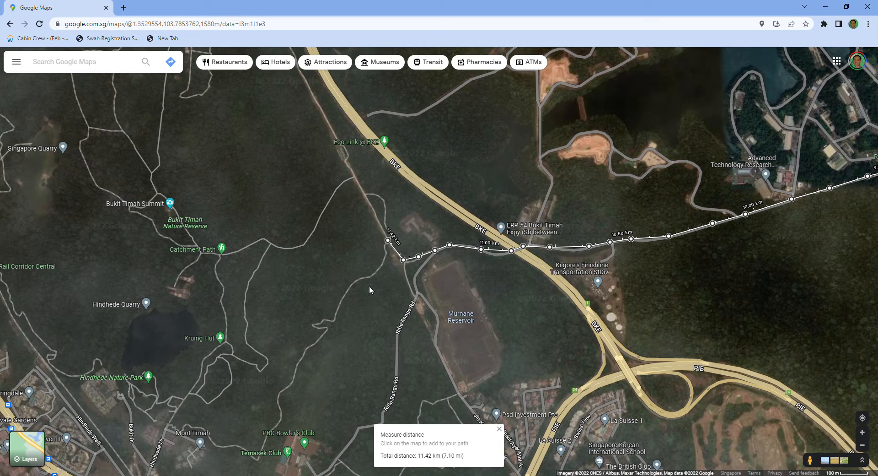
{"action": "scroll", "coordinate": [370, 288], "scroll_direction": "up", "scroll_amount": 3}
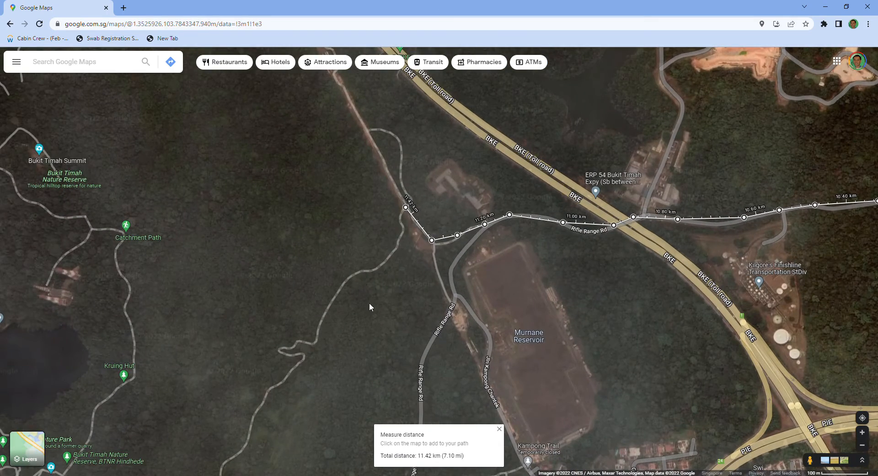
{"action": "scroll", "coordinate": [408, 296], "scroll_direction": "down", "scroll_amount": 3}
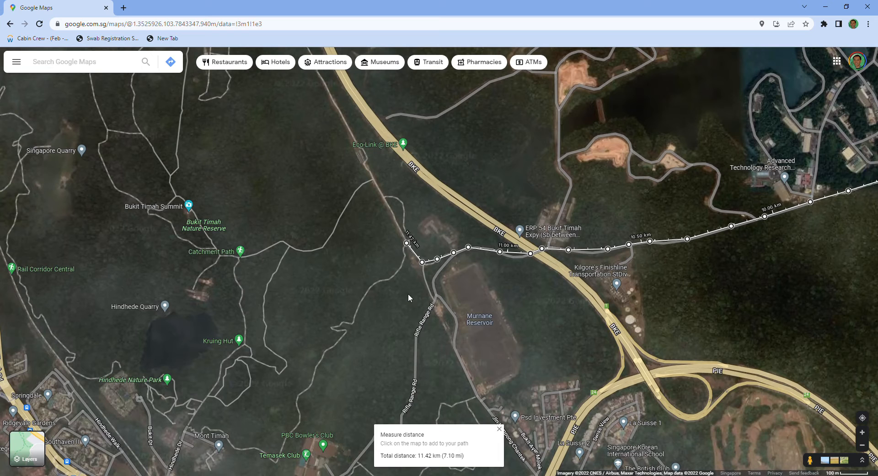
{"action": "left_click", "coordinate": [393, 214]}
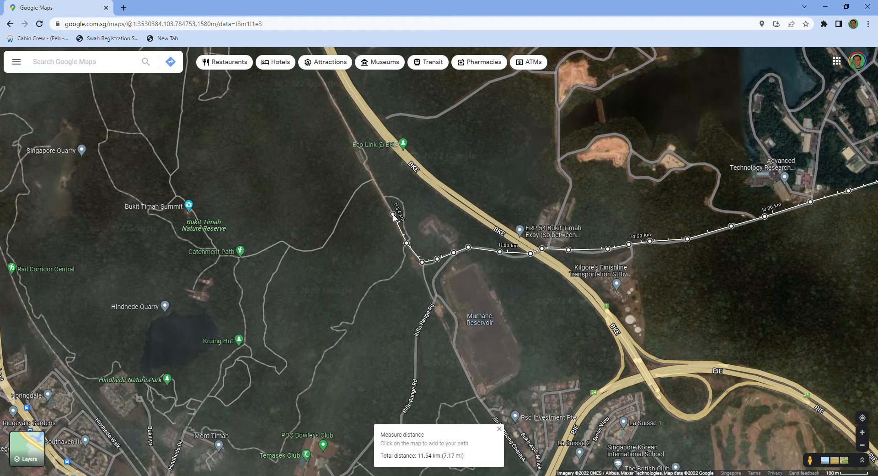
{"action": "left_click", "coordinate": [374, 177]}
- Turn the measured path southwest onto the forest trail and follow its bend west towards Catchment Path
{"action": "scroll", "coordinate": [384, 213], "scroll_direction": "up", "scroll_amount": 3}
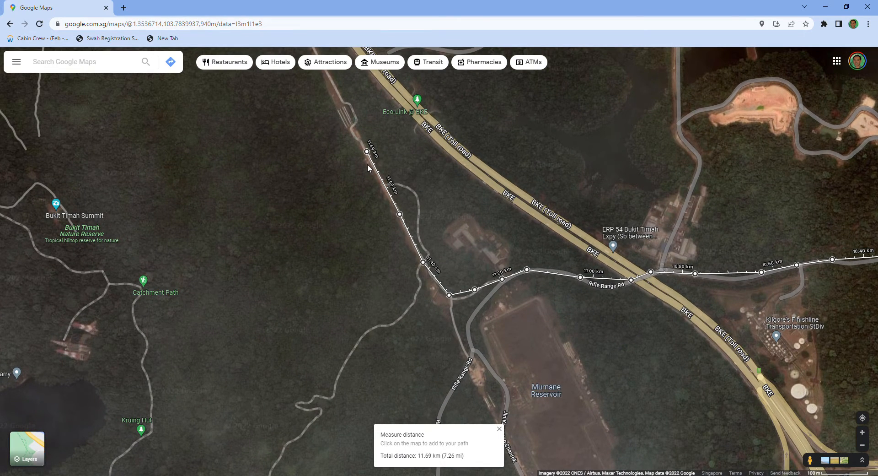
{"action": "scroll", "coordinate": [439, 241], "scroll_direction": "down", "scroll_amount": 3}
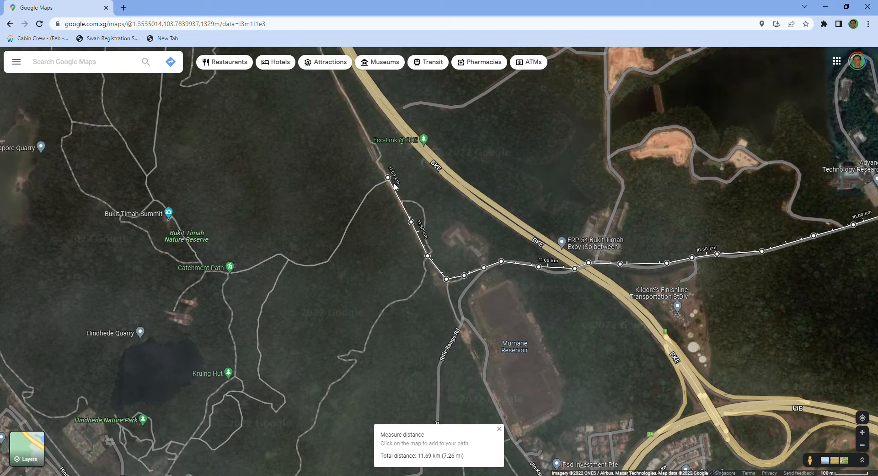
{"action": "scroll", "coordinate": [460, 317], "scroll_direction": "down", "scroll_amount": 2}
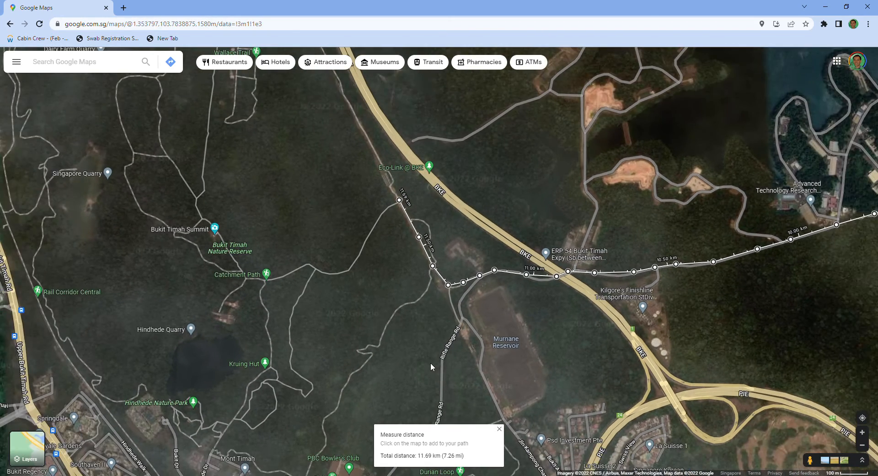
{"action": "scroll", "coordinate": [430, 362], "scroll_direction": "down", "scroll_amount": 2}
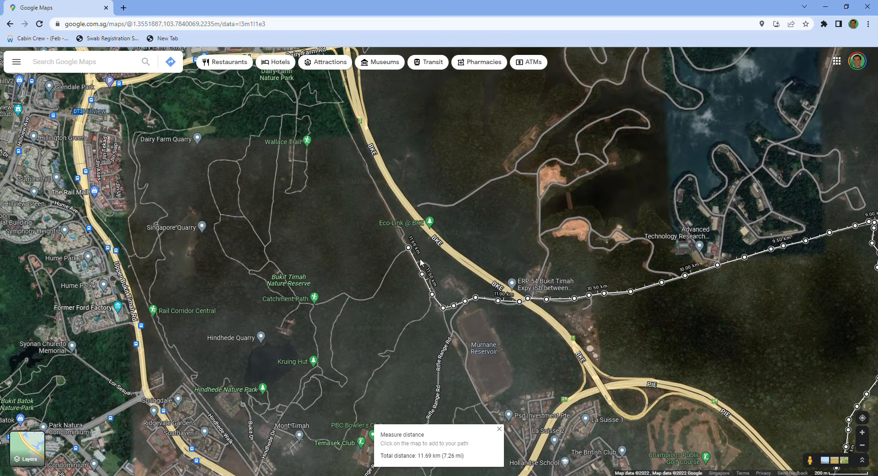
{"action": "scroll", "coordinate": [405, 279], "scroll_direction": "up", "scroll_amount": 3}
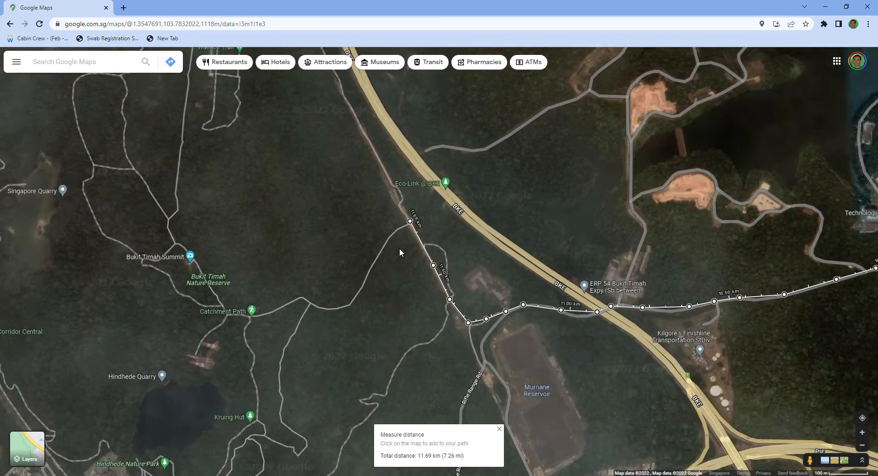
{"action": "left_click", "coordinate": [394, 231]}
{"action": "left_click", "coordinate": [378, 254]}
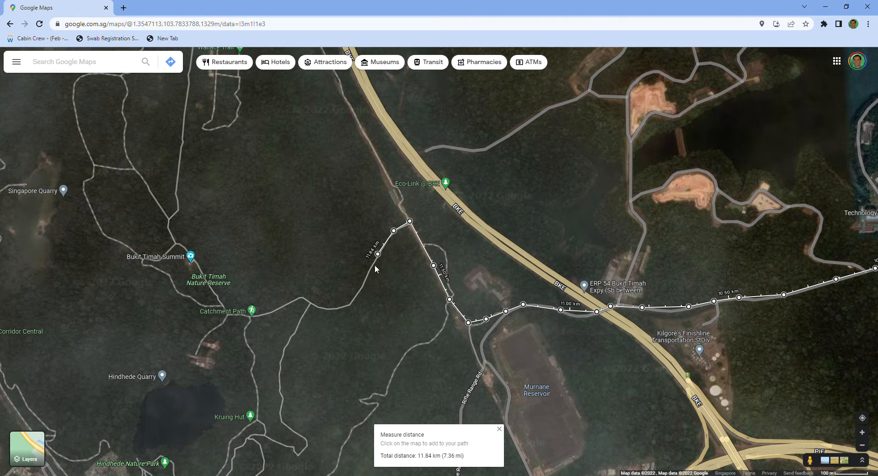
{"action": "left_click", "coordinate": [368, 273]}
{"action": "left_click", "coordinate": [348, 303]}
{"action": "left_click", "coordinate": [325, 307]}
- Continue the measured path west over the trail fork to the junction at the Catchment Path marker
{"action": "scroll", "coordinate": [317, 327], "scroll_direction": "down", "scroll_amount": 1}
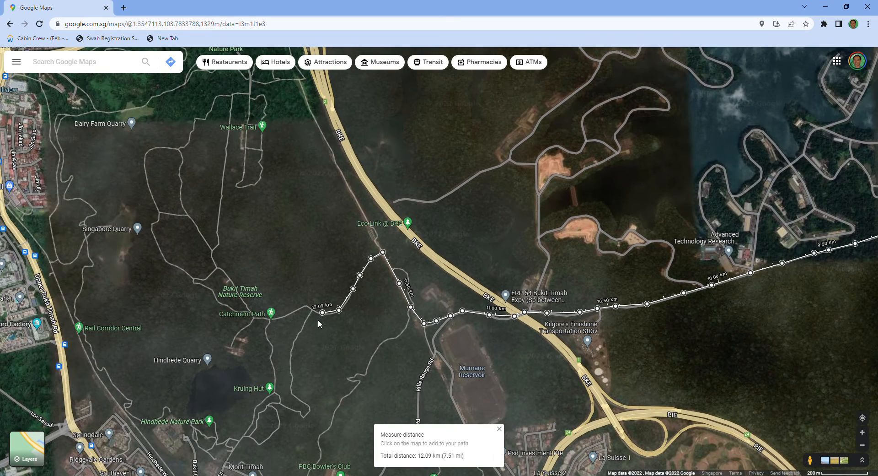
{"action": "left_click_drag", "start_coordinate": [357, 348], "coordinate": [379, 304]}
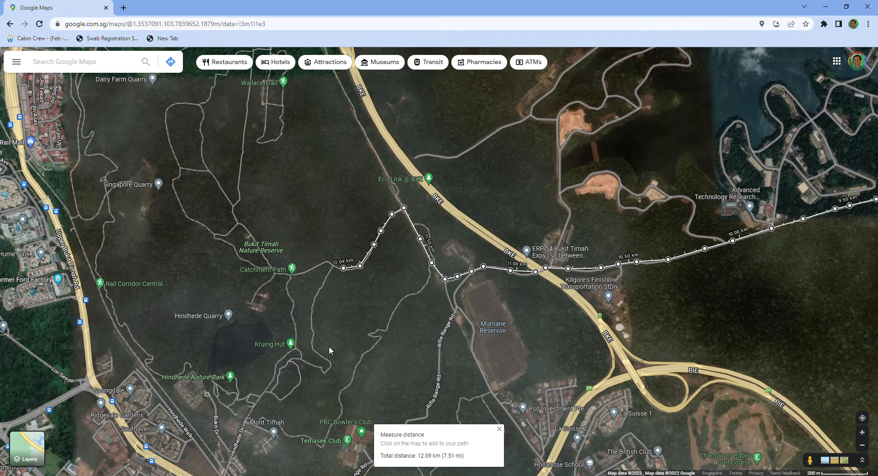
{"action": "scroll", "coordinate": [328, 348], "scroll_direction": "up", "scroll_amount": 1}
{"action": "scroll", "coordinate": [328, 346], "scroll_direction": "up", "scroll_amount": 1}
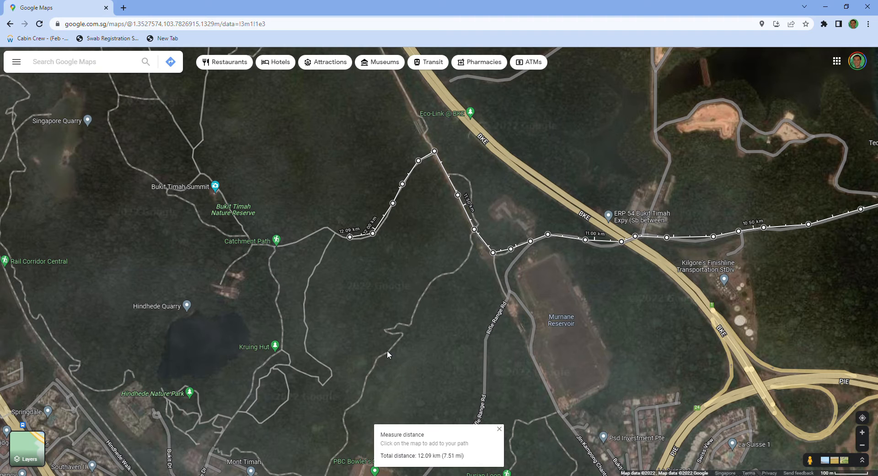
{"action": "mouse_move", "coordinate": [280, 242]}
{"action": "left_click", "coordinate": [328, 225]}
{"action": "left_click", "coordinate": [308, 235]}
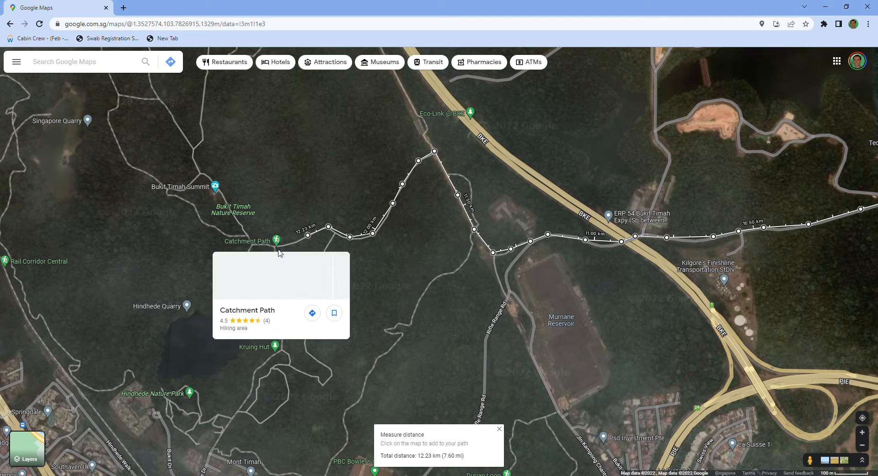
{"action": "left_click", "coordinate": [272, 245]}
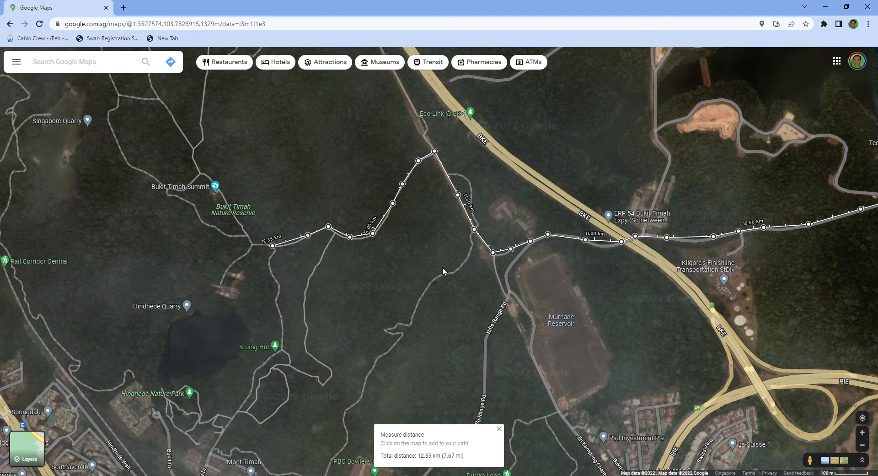
- Extend the measured path south from Catchment Path along the winding trail to Kruing Hut
{"action": "left_click", "coordinate": [270, 267]}
{"action": "left_click", "coordinate": [279, 283]}
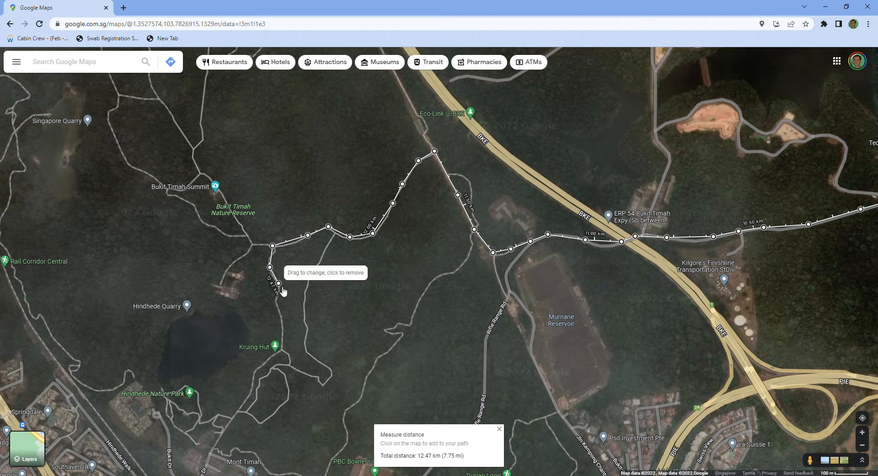
{"action": "left_click", "coordinate": [276, 302]}
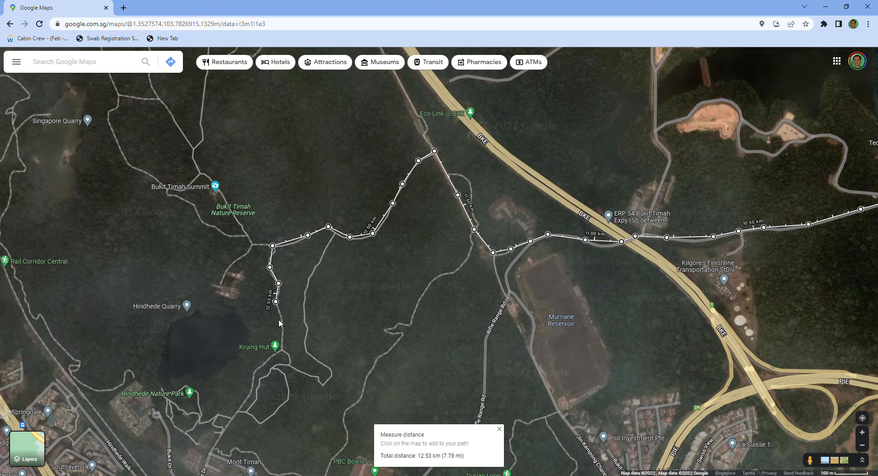
{"action": "left_click", "coordinate": [283, 326]}
{"action": "left_click", "coordinate": [283, 346]}
{"action": "scroll", "coordinate": [356, 322], "scroll_direction": "down", "scroll_amount": 2}
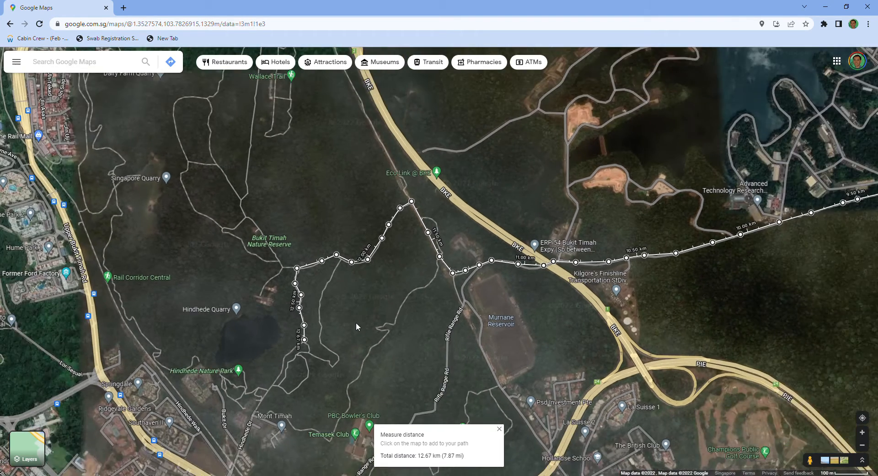
{"action": "scroll", "coordinate": [356, 322], "scroll_direction": "up", "scroll_amount": 3}
{"action": "left_click_drag", "start_coordinate": [370, 320], "coordinate": [400, 245]}
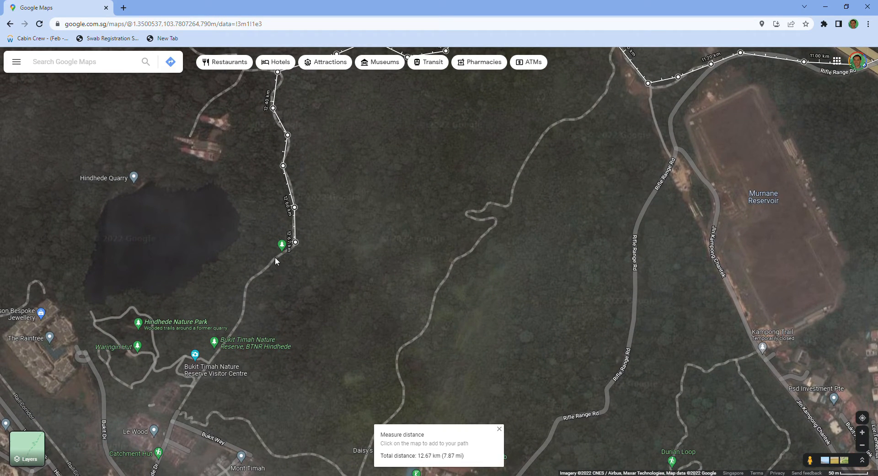
- Extend the measured path from Kruing Hut southwest along the trail to the Bukit Timah Nature Reserve Visitor Centre
{"action": "left_click", "coordinate": [274, 258]}
{"action": "left_click", "coordinate": [254, 276]}
{"action": "left_click", "coordinate": [244, 306]}
{"action": "left_click", "coordinate": [214, 358]}
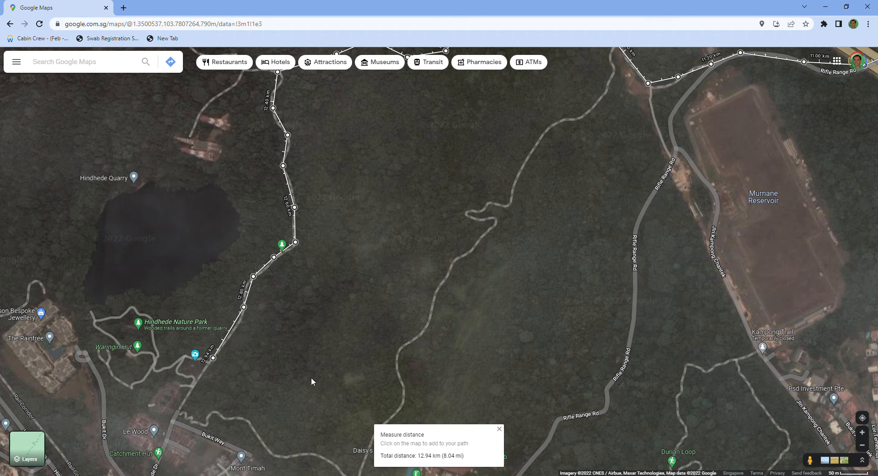
- Continue the measured path southwest from the visitor centre down the road to the Bukit Way junction
{"action": "left_click_drag", "start_coordinate": [315, 361], "coordinate": [369, 282]}
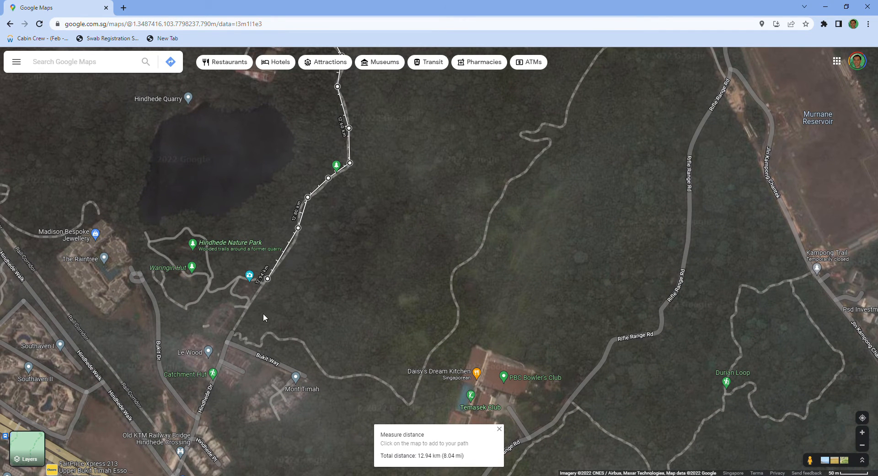
{"action": "scroll", "coordinate": [309, 305], "scroll_direction": "up", "scroll_amount": 1}
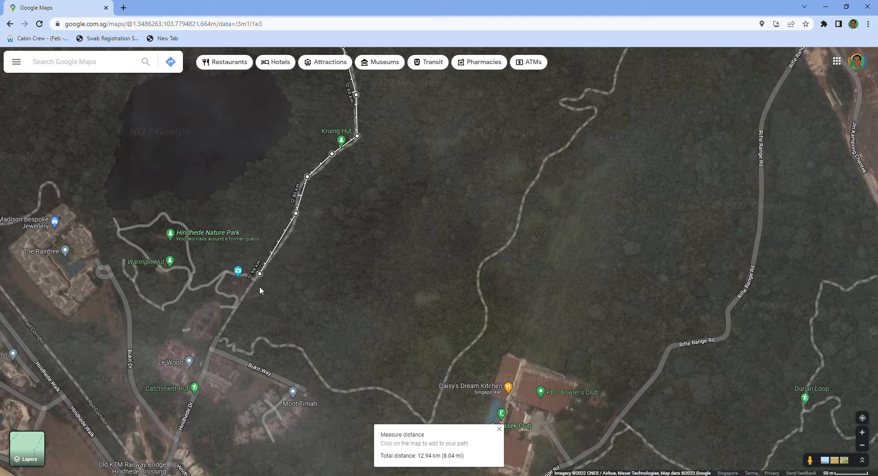
{"action": "scroll", "coordinate": [257, 286], "scroll_direction": "up", "scroll_amount": 2}
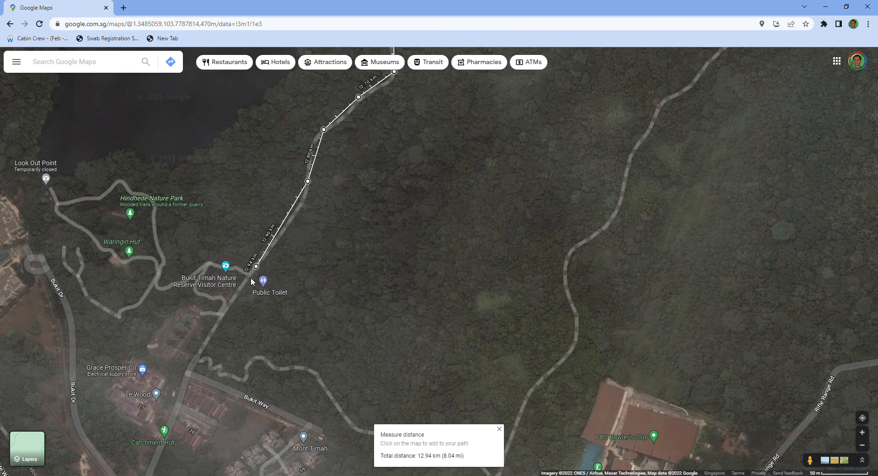
{"action": "left_click", "coordinate": [229, 301]}
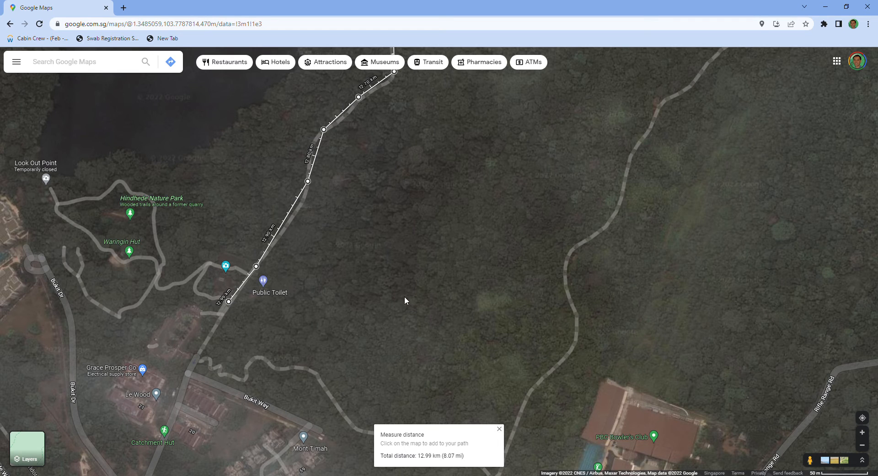
{"action": "left_click_drag", "start_coordinate": [390, 341], "coordinate": [458, 227]}
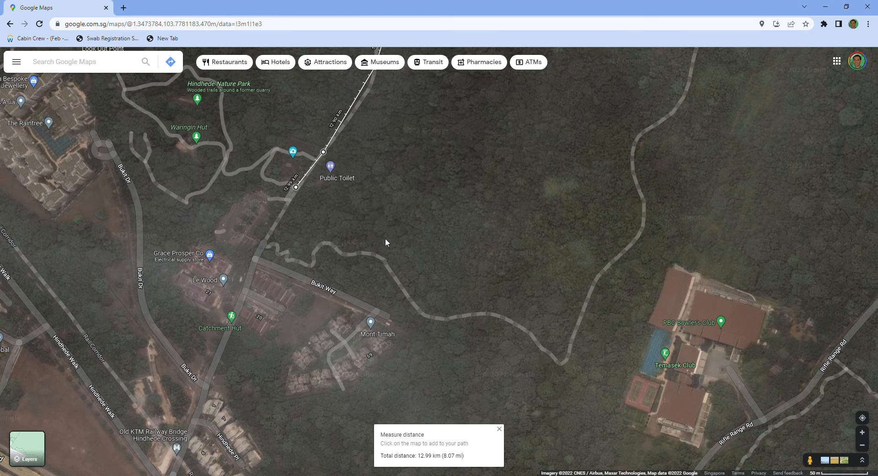
{"action": "scroll", "coordinate": [387, 243], "scroll_direction": "down", "scroll_amount": 1}
{"action": "left_click", "coordinate": [290, 227]}
{"action": "left_click", "coordinate": [274, 254]}
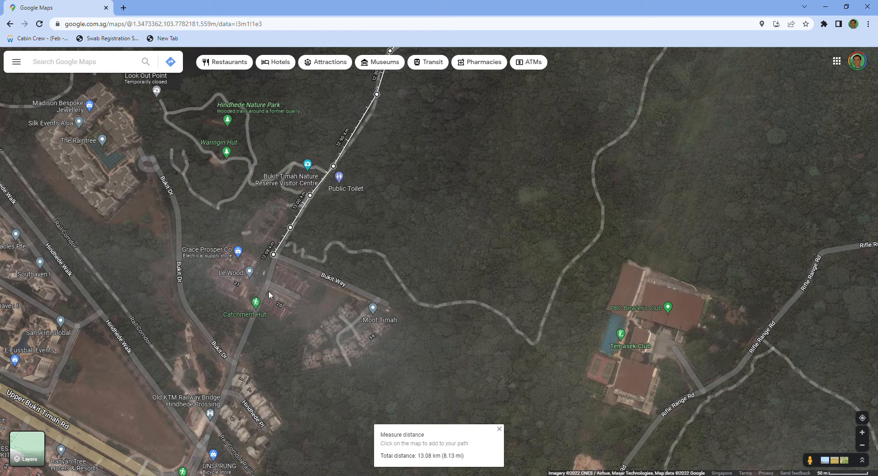
- Extend the measured path down Hindhede Dr past Catchment Hut to the Old KTM Railway Bridge at Hindhede Crossing
{"action": "left_click", "coordinate": [259, 303]}
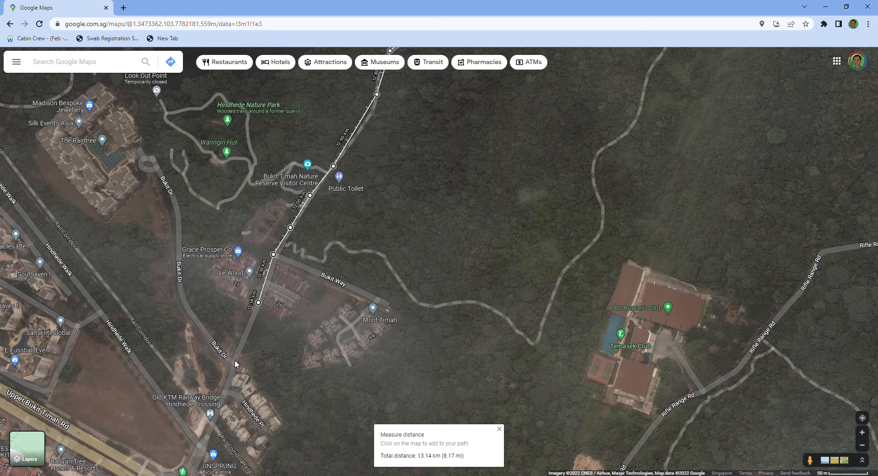
{"action": "left_click", "coordinate": [235, 360]}
{"action": "left_click_drag", "start_coordinate": [328, 392], "coordinate": [378, 267]}
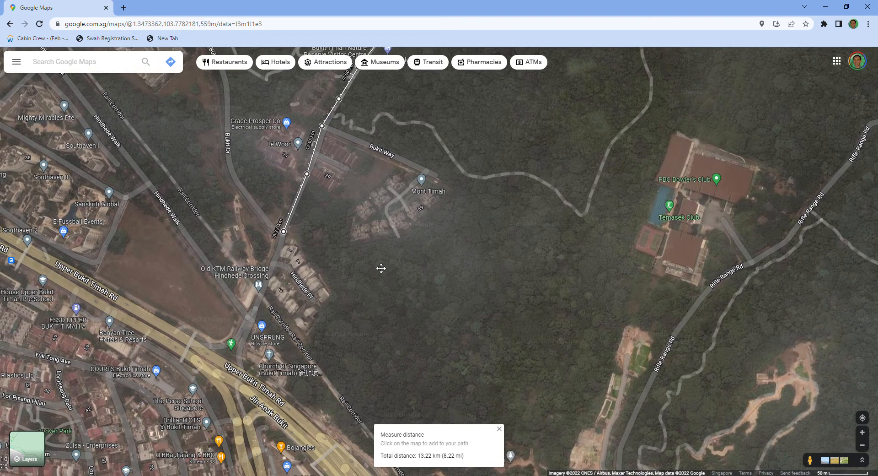
{"action": "left_click", "coordinate": [261, 294]}
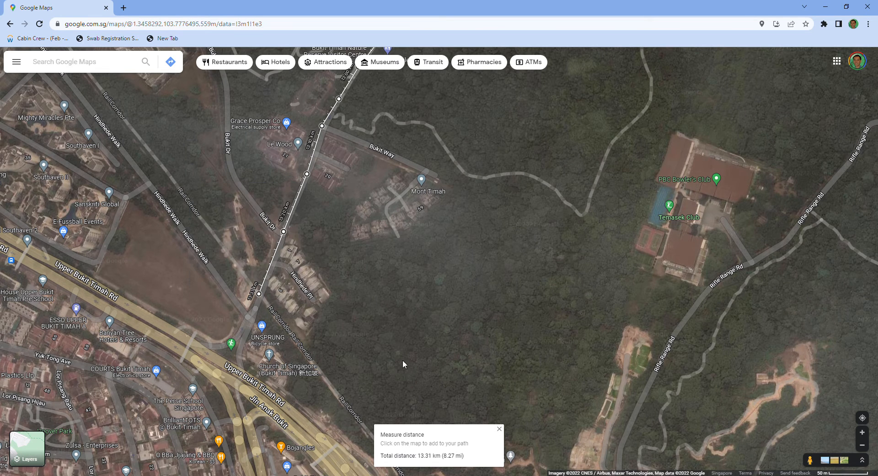
- Turn the measured path southeast onto the Rail Corridor and follow it past the Church of Singapore (Bukit Timah)
{"action": "left_click_drag", "start_coordinate": [404, 364], "coordinate": [396, 311]}
{"action": "left_click", "coordinate": [280, 277]}
{"action": "left_click", "coordinate": [307, 312]}
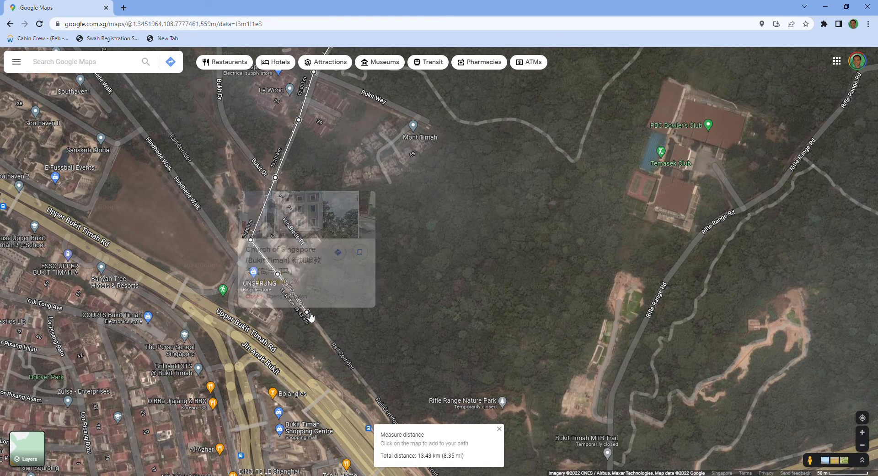
{"action": "scroll", "coordinate": [426, 349], "scroll_direction": "up", "scroll_amount": 1}
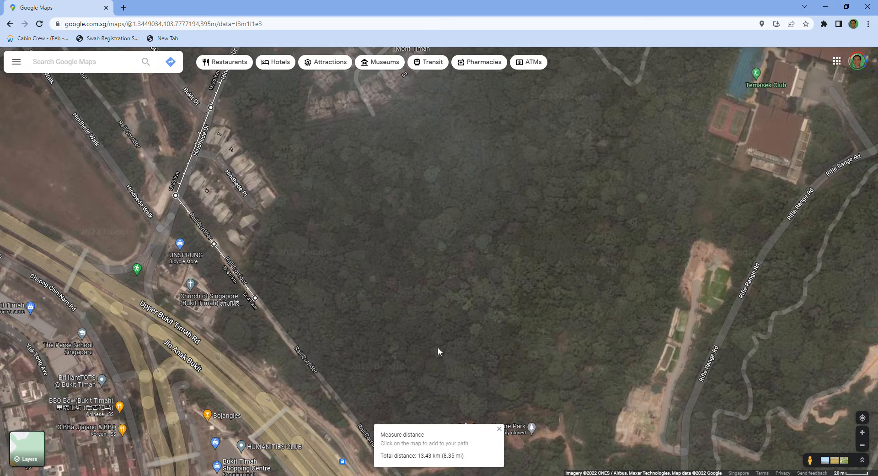
{"action": "left_click_drag", "start_coordinate": [438, 347], "coordinate": [448, 242]}
{"action": "left_click", "coordinate": [294, 237]}
{"action": "left_click", "coordinate": [326, 276]}
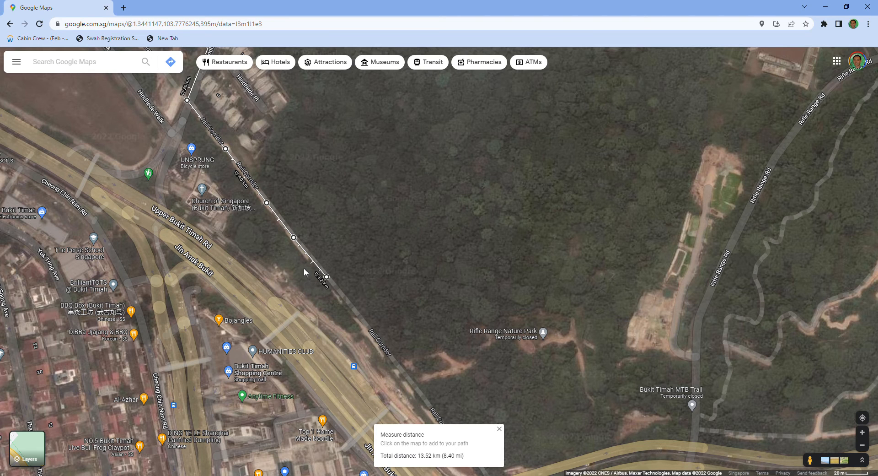
- Lead the measured path southwest off the Rail Corridor and over the footbridge across Jln Anak Bukit
{"action": "scroll", "coordinate": [391, 300], "scroll_direction": "up", "scroll_amount": 3}
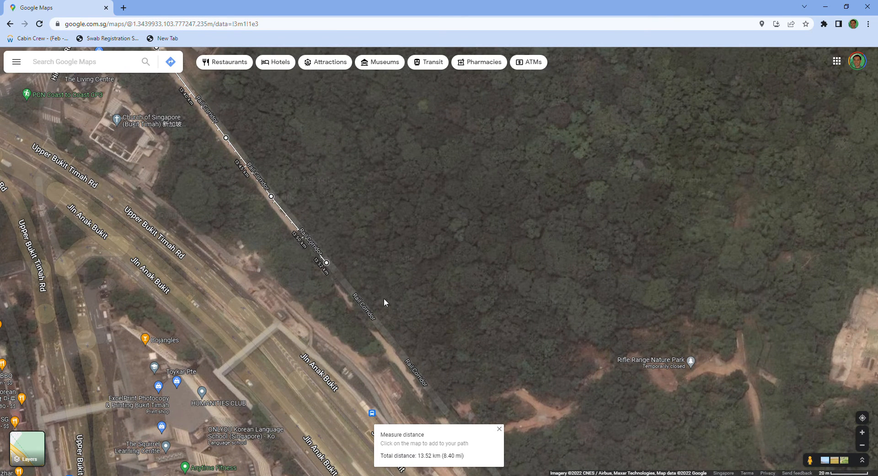
{"action": "left_click", "coordinate": [282, 287]}
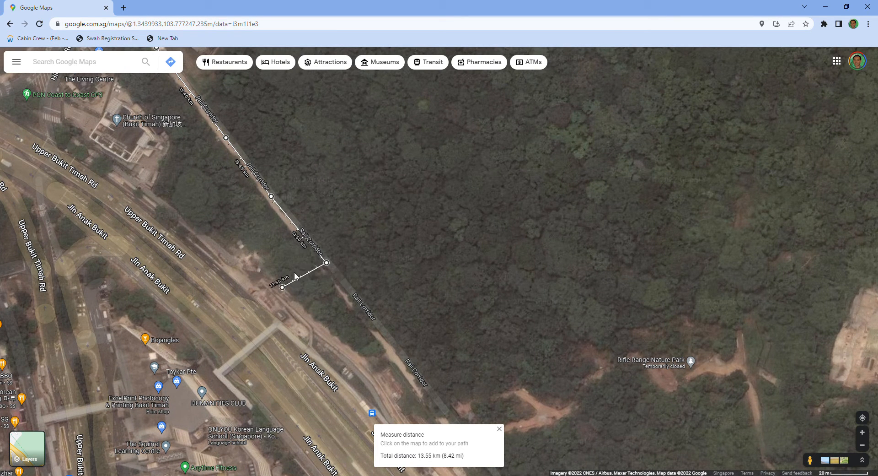
{"action": "left_click", "coordinate": [276, 325]}
{"action": "left_click", "coordinate": [217, 371]}
- Extend the measured path southeast along Jln Anak Bukit to the next footbridge, ending southwest inside the Beauty World block
{"action": "scroll", "coordinate": [294, 355], "scroll_direction": "up", "scroll_amount": 3}
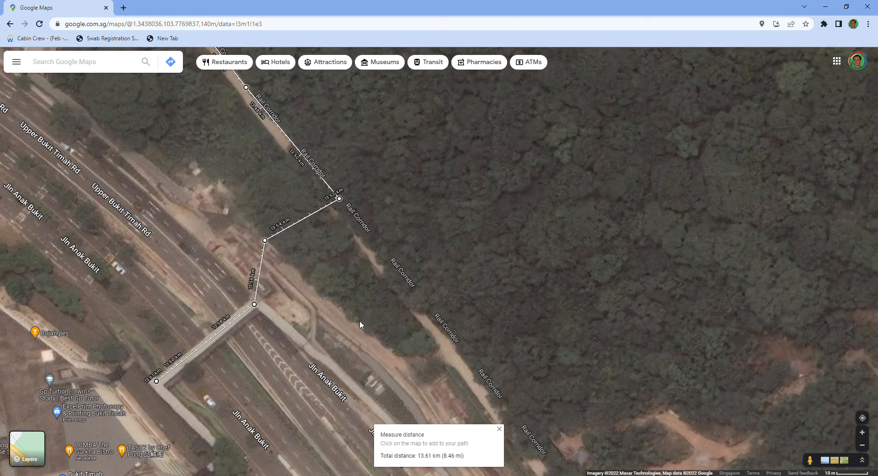
{"action": "left_click_drag", "start_coordinate": [359, 320], "coordinate": [449, 207]}
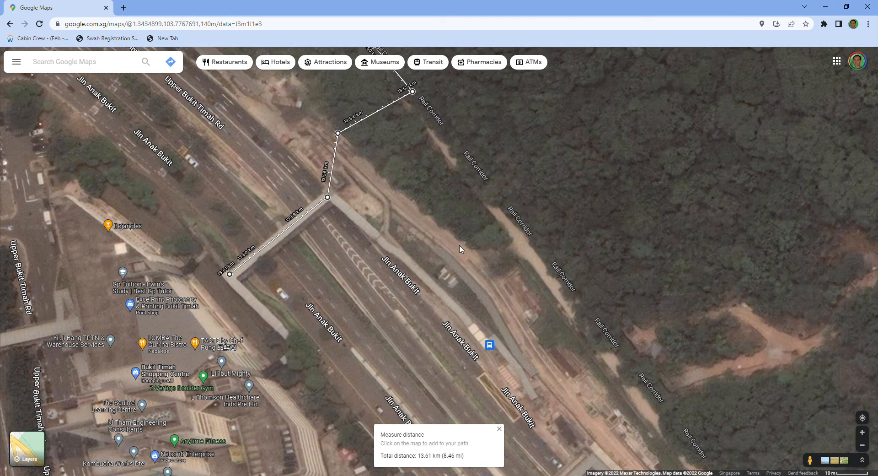
{"action": "scroll", "coordinate": [460, 247], "scroll_direction": "down", "scroll_amount": 1}
{"action": "left_click_drag", "start_coordinate": [409, 392], "coordinate": [425, 285]}
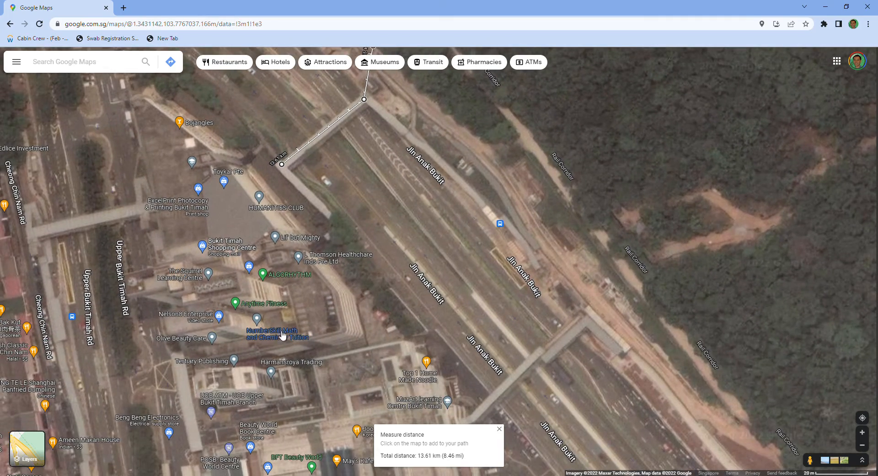
{"action": "scroll", "coordinate": [385, 294], "scroll_direction": "down", "scroll_amount": 2}
{"action": "left_click_drag", "start_coordinate": [470, 332], "coordinate": [498, 235]}
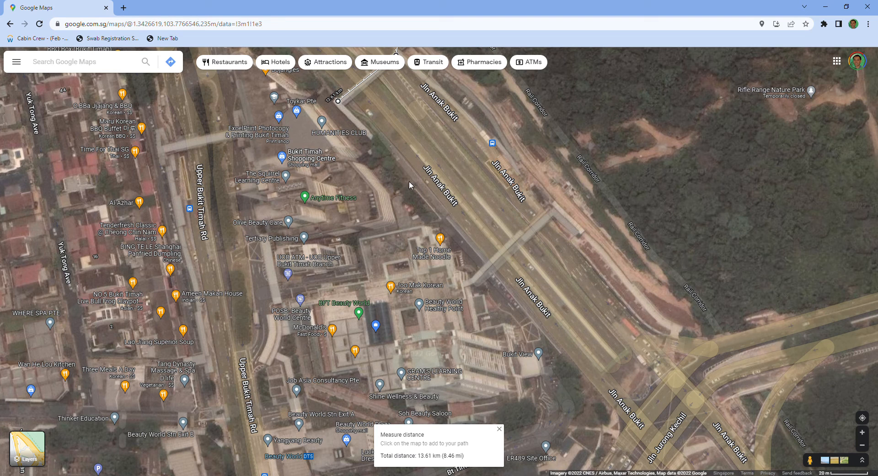
{"action": "left_click", "coordinate": [393, 159]}
{"action": "left_click", "coordinate": [471, 245]}
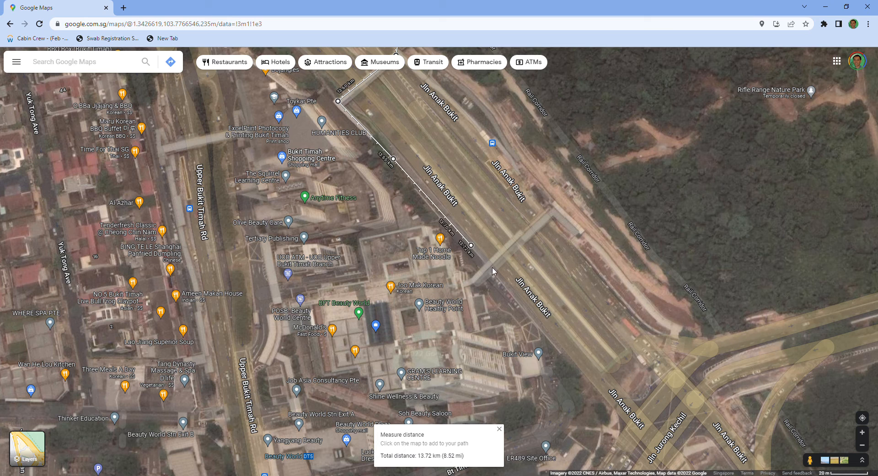
{"action": "left_click", "coordinate": [488, 265]}
{"action": "left_click", "coordinate": [453, 285]}
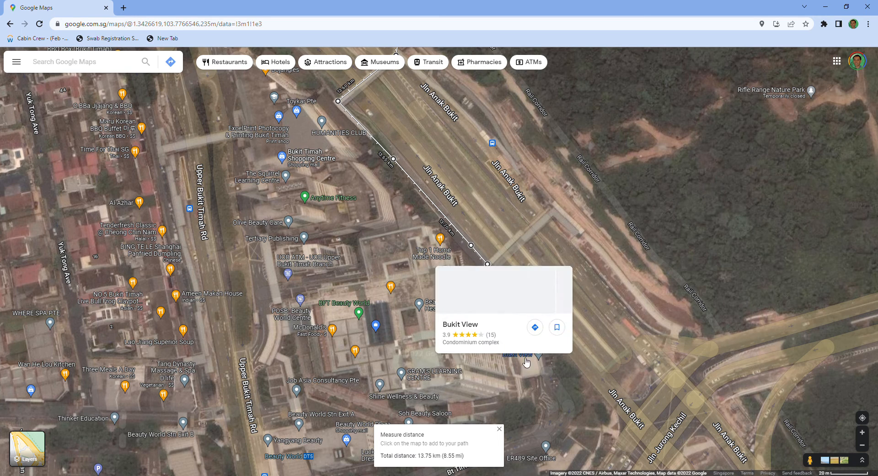
- Examine the places around the end of the measured path, from Bukit View to Beauty World Book Centre
{"action": "mouse_move", "coordinate": [519, 358]}
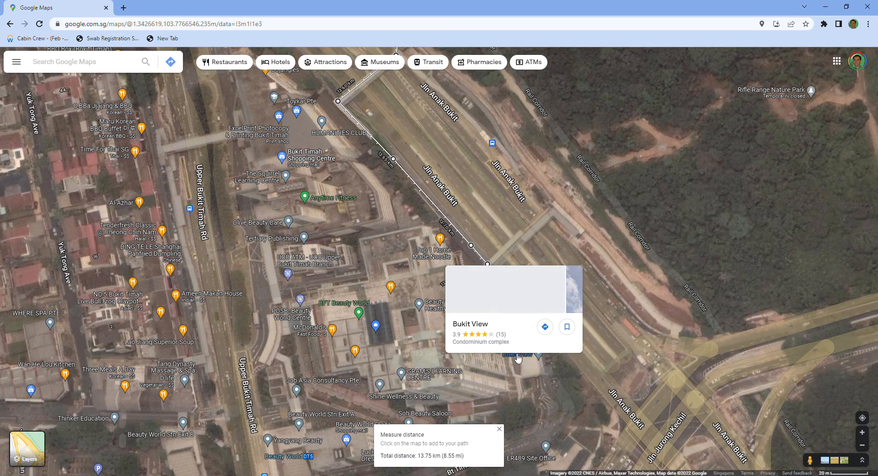
{"action": "scroll", "coordinate": [637, 276], "scroll_direction": "down", "scroll_amount": 2}
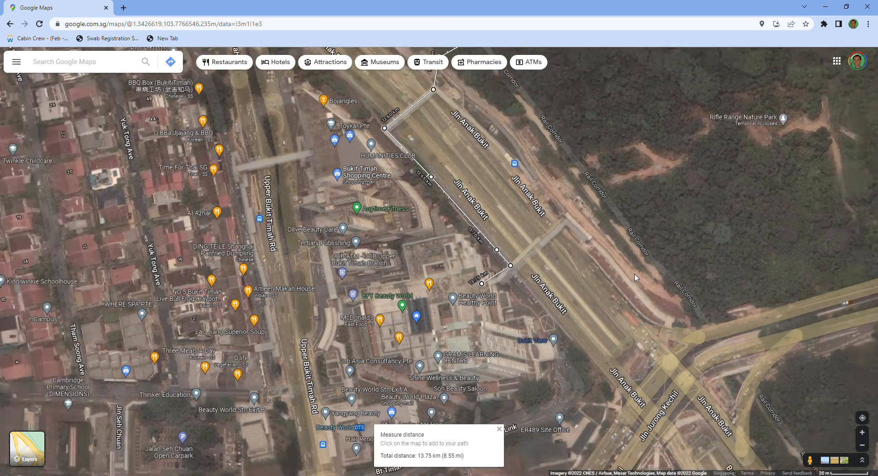
{"action": "left_click_drag", "start_coordinate": [643, 314], "coordinate": [636, 270]}
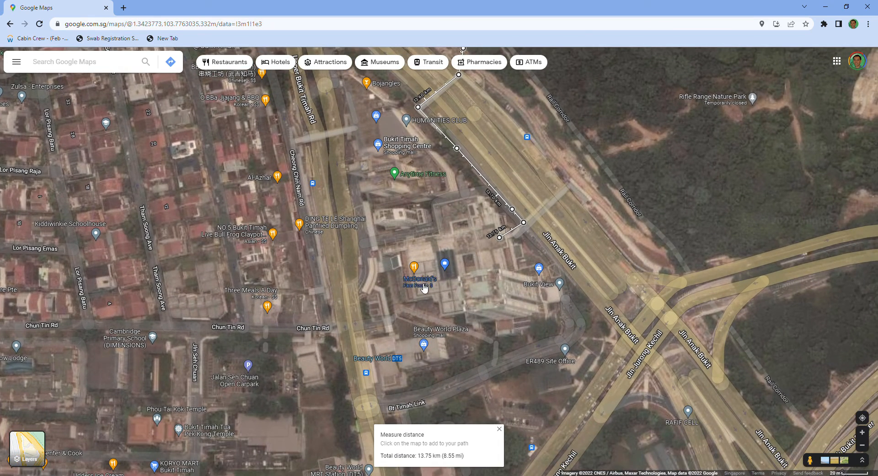
{"action": "scroll", "coordinate": [461, 281], "scroll_direction": "up", "scroll_amount": 2}
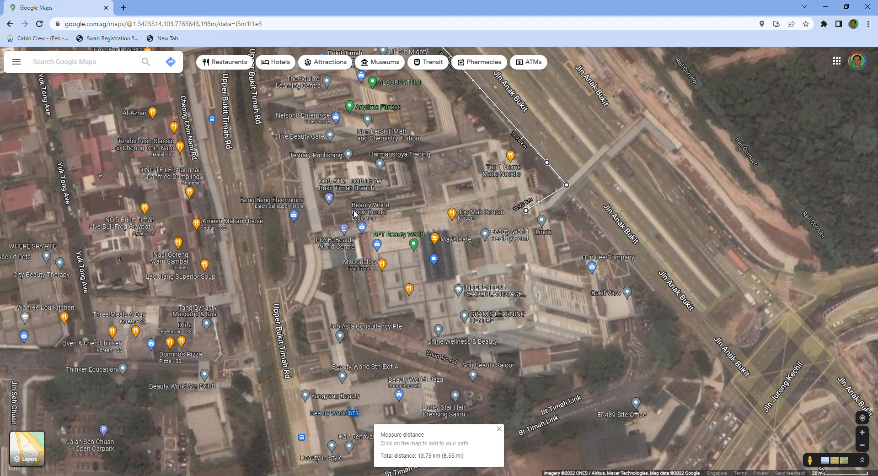
{"action": "mouse_move", "coordinate": [363, 213]}
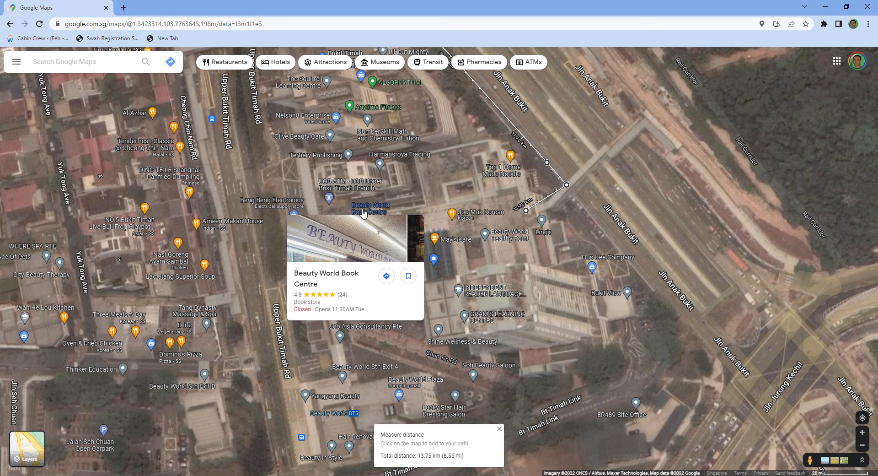
{"action": "scroll", "coordinate": [594, 223], "scroll_direction": "down", "scroll_amount": 1}
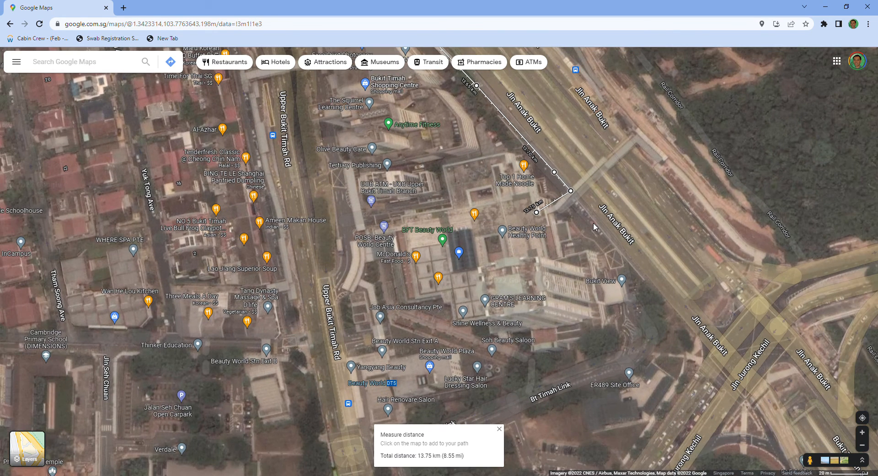
{"action": "scroll", "coordinate": [586, 218], "scroll_direction": "down", "scroll_amount": 2}
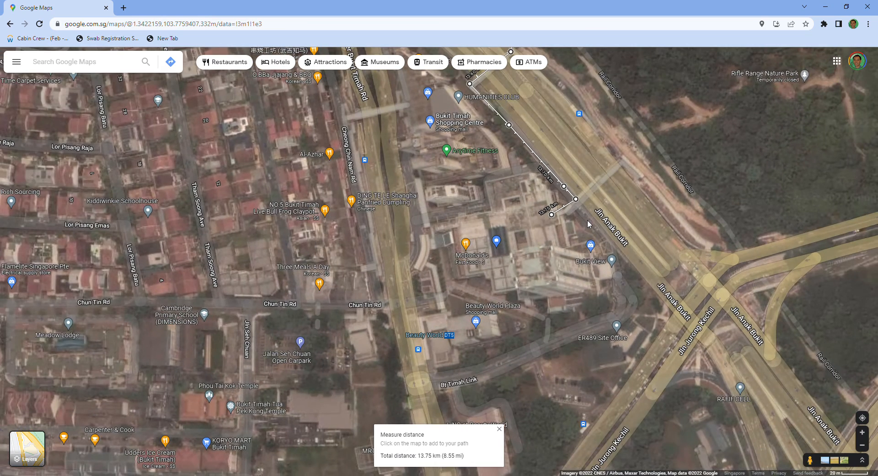